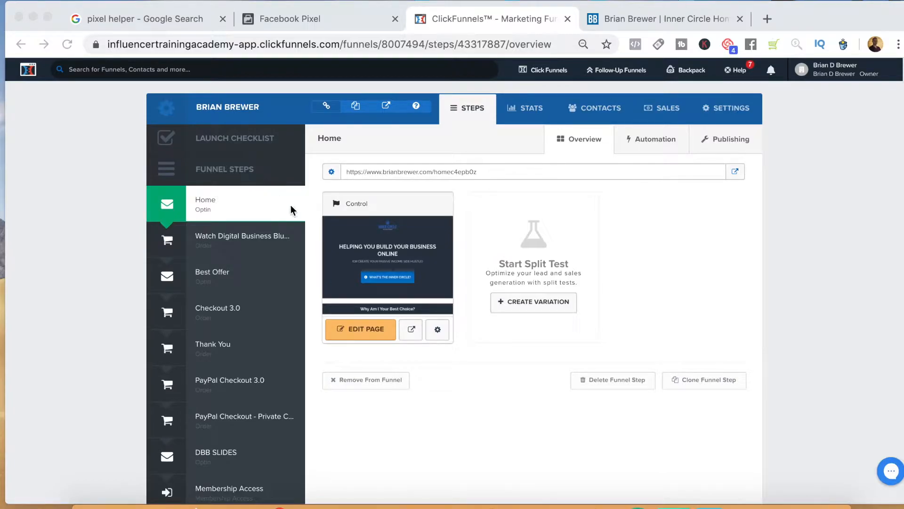
# Switch to Facebook, go to ads management and open Events Manager for the ad account
pyautogui.click(142, 16)
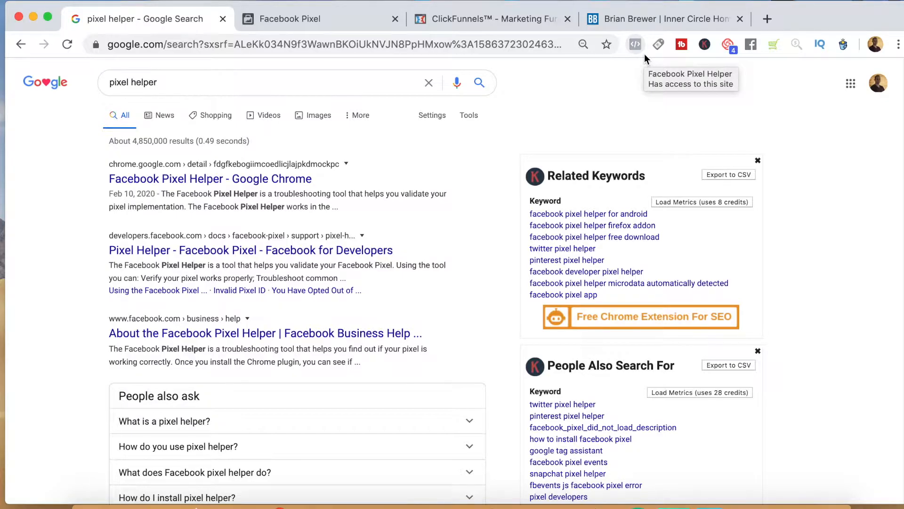
pyautogui.click(275, 21)
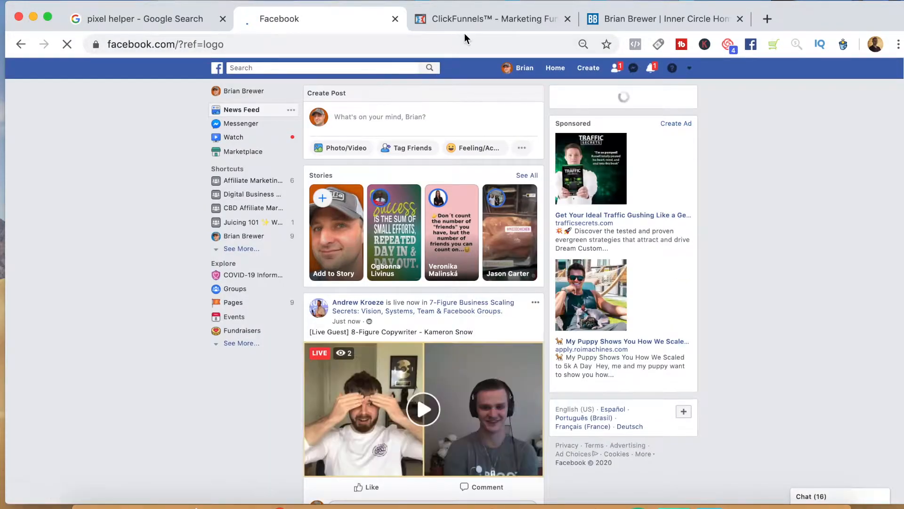
pyautogui.click(690, 74)
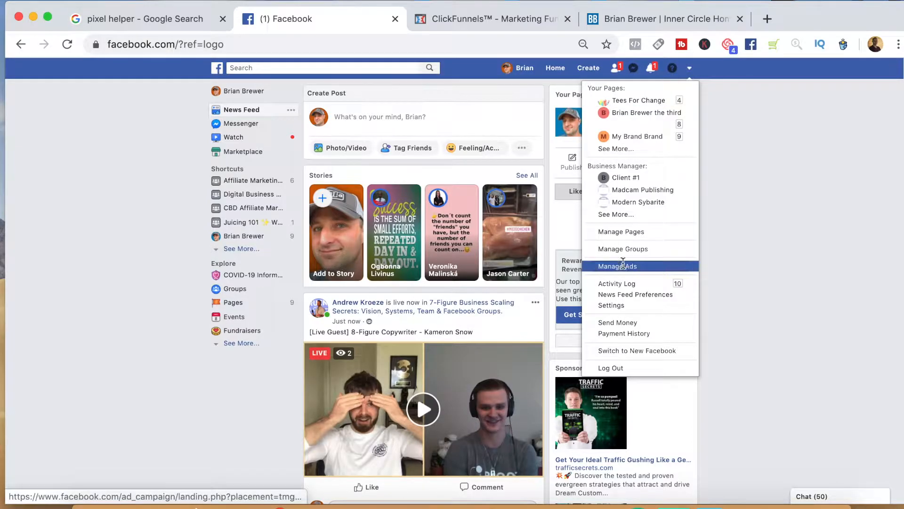
pyautogui.click(624, 267)
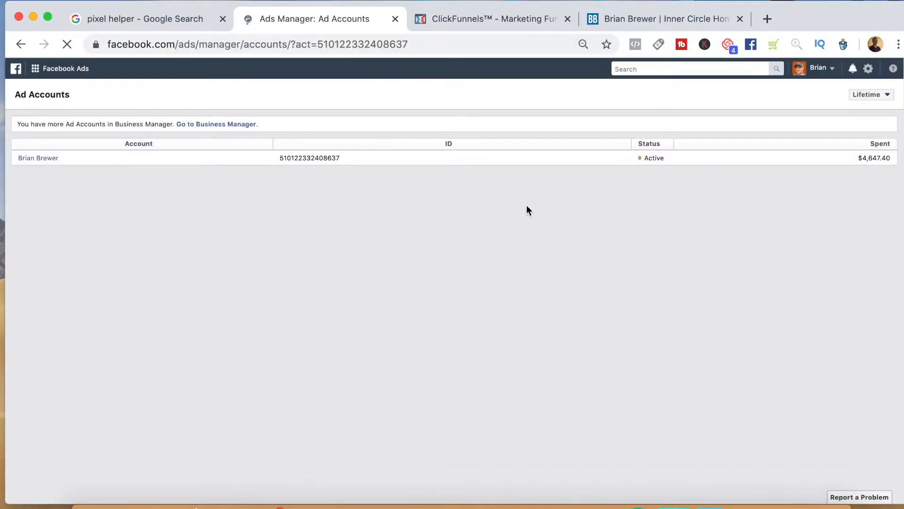
pyautogui.click(54, 70)
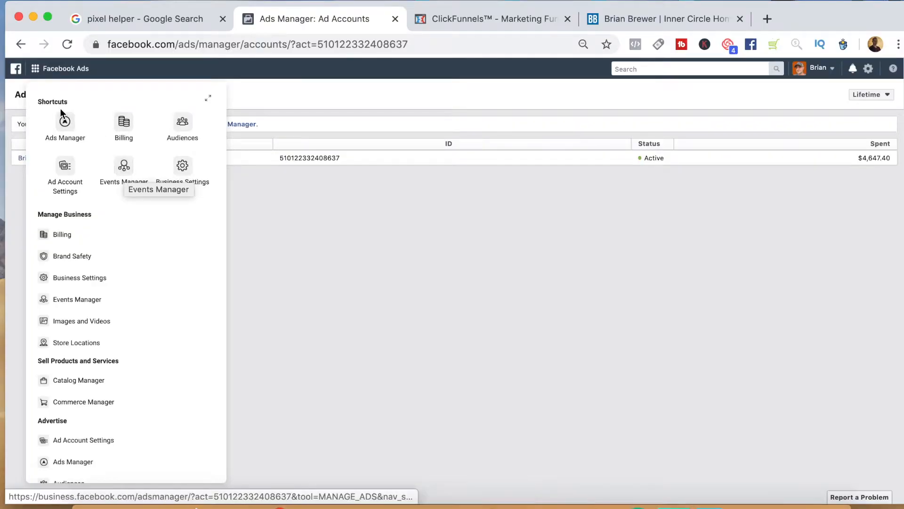
pyautogui.click(121, 170)
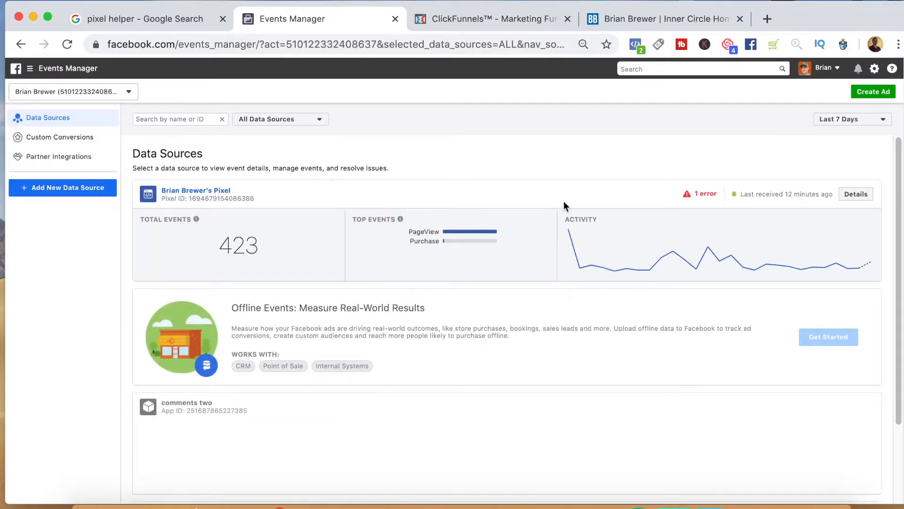
# Open the pixel's details, choose to manually add pixel code to the website, and copy the base code
pyautogui.click(850, 202)
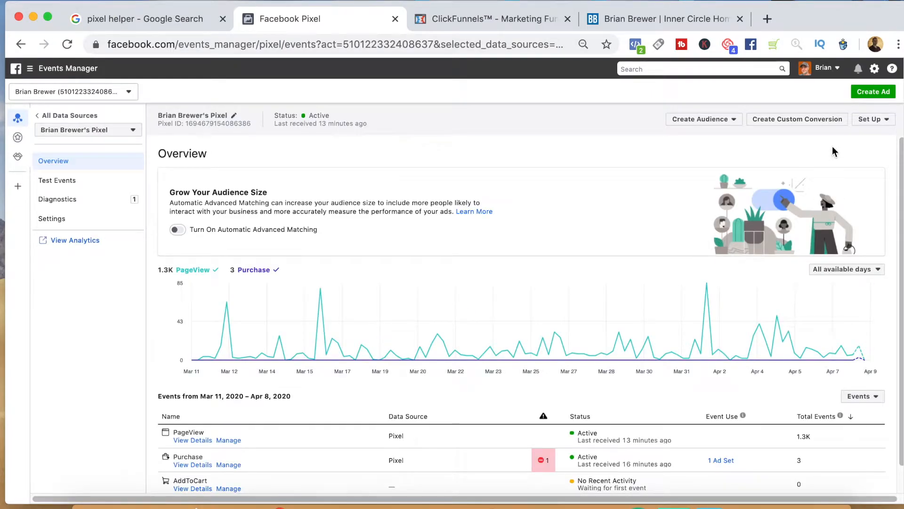
pyautogui.click(873, 122)
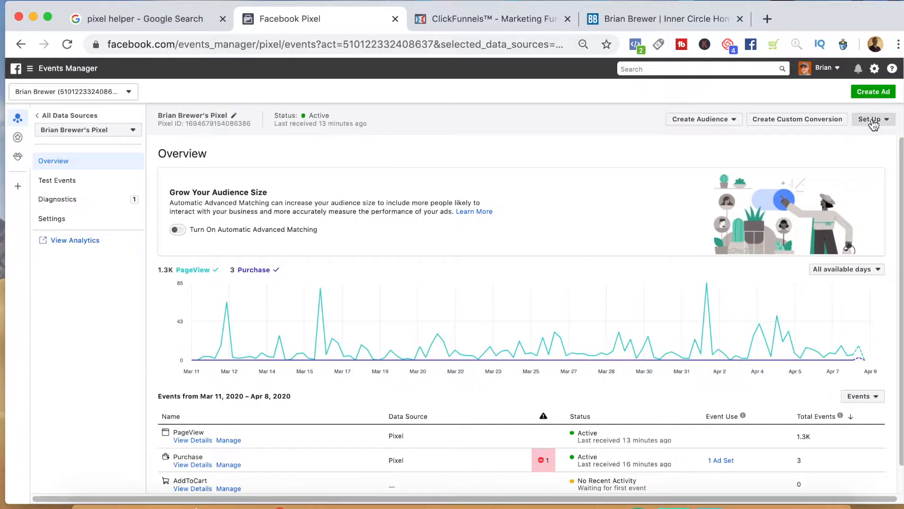
pyautogui.click(846, 136)
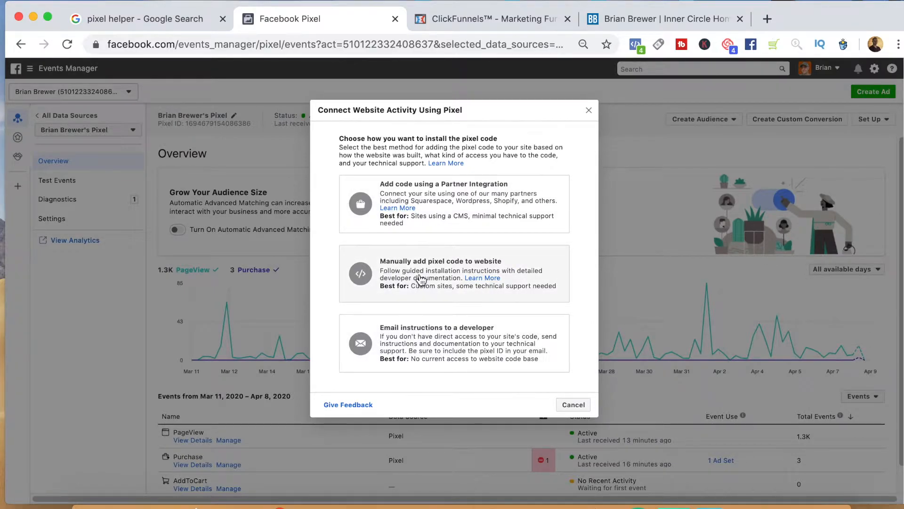
pyautogui.click(401, 278)
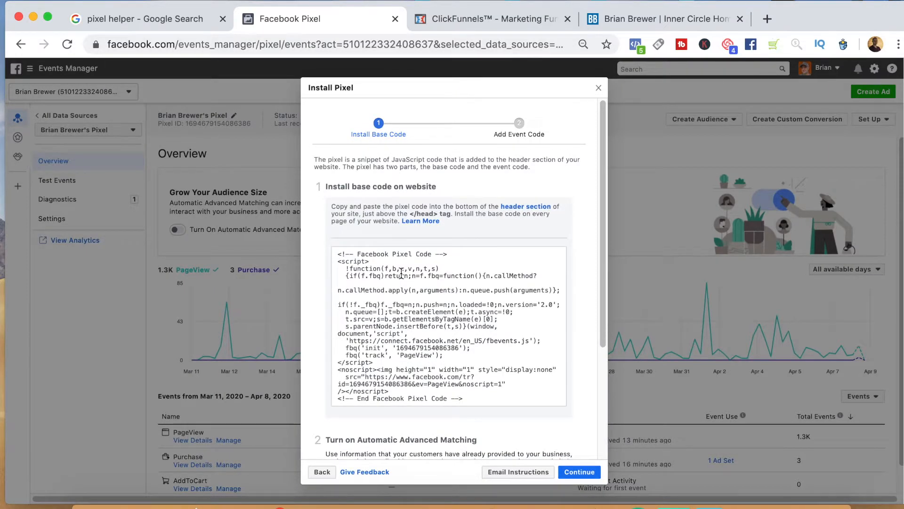
pyautogui.scroll(-1, 348, 198)
pyautogui.moveTo(430, 276)
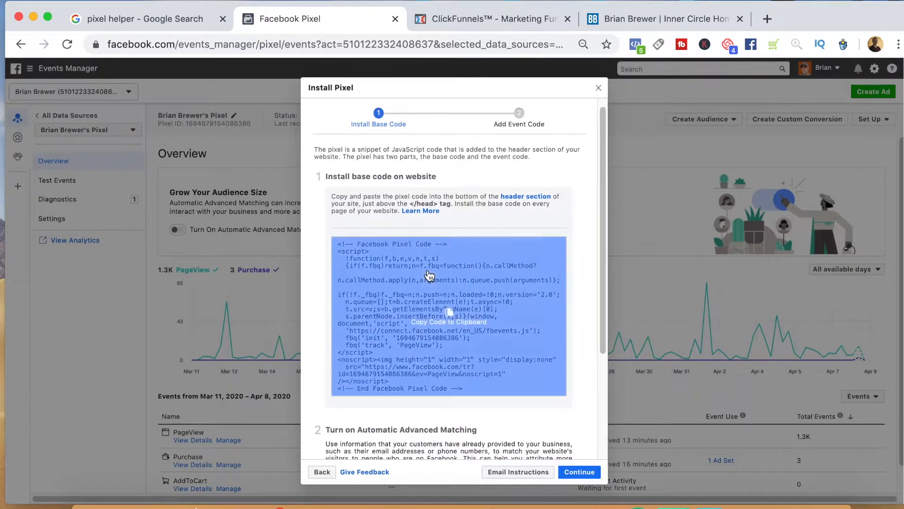
pyautogui.scroll(-1, 430, 276)
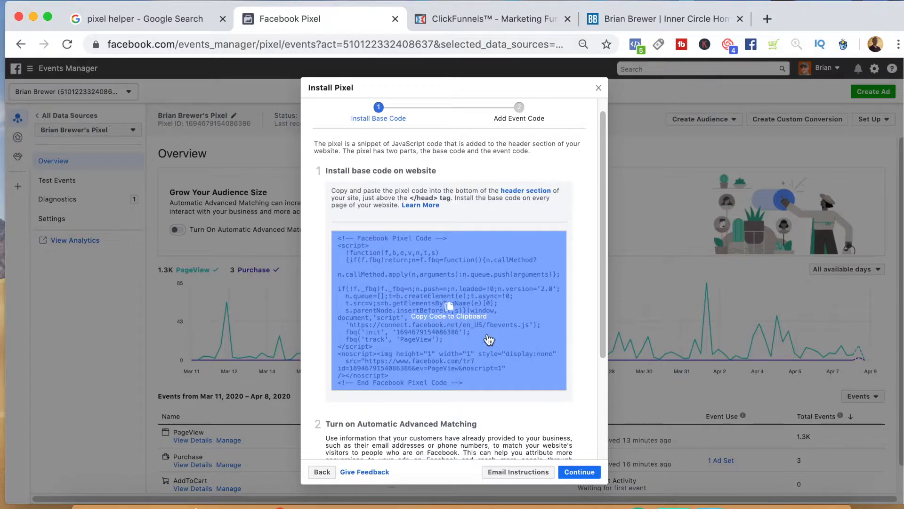
pyautogui.click(461, 318)
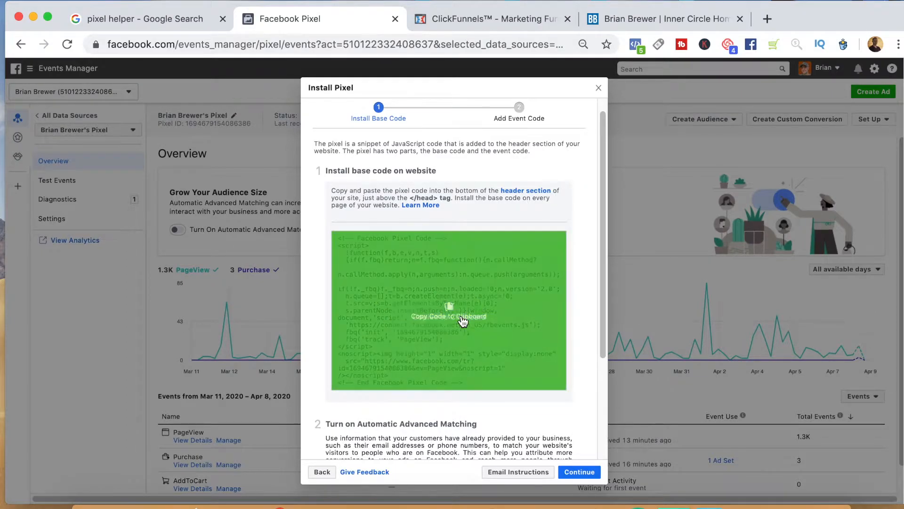
# Switch to ClickFunnels and paste the copied Facebook pixel base code into the funnel-wide head tracking code in the funnel's settings
pyautogui.click(468, 19)
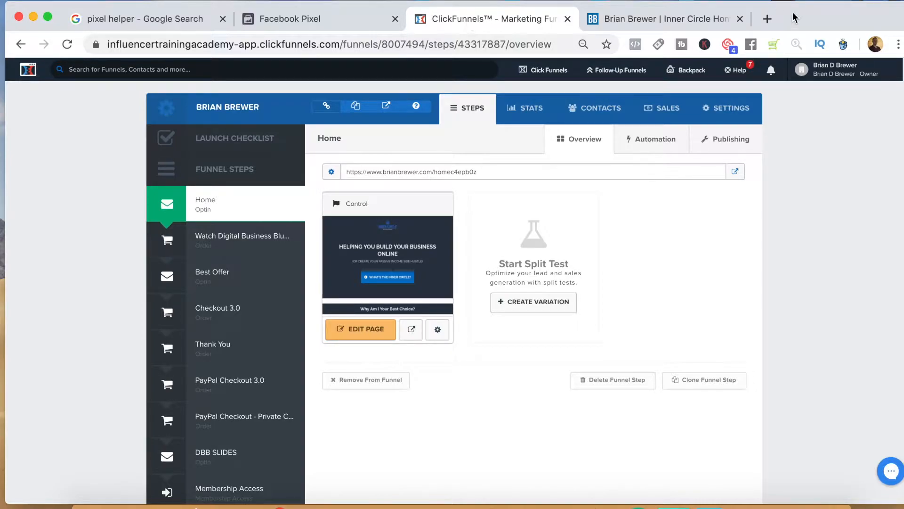
pyautogui.click(729, 113)
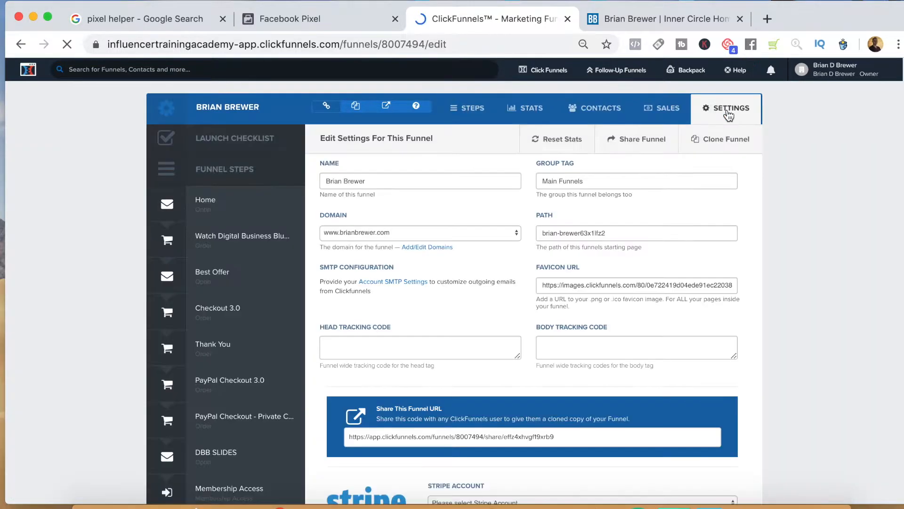
pyautogui.scroll(-1, 386, 316)
pyautogui.scroll(-2, 379, 324)
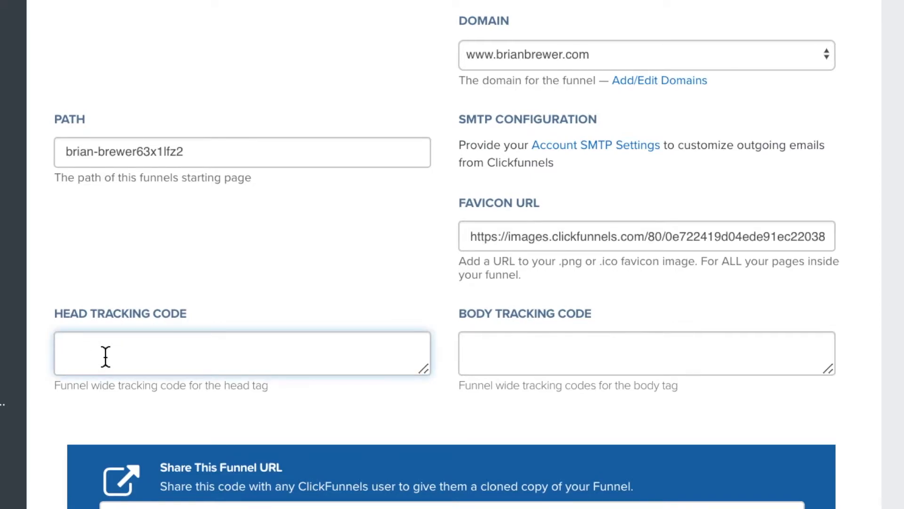
pyautogui.hotkey('ctrl', 'v')
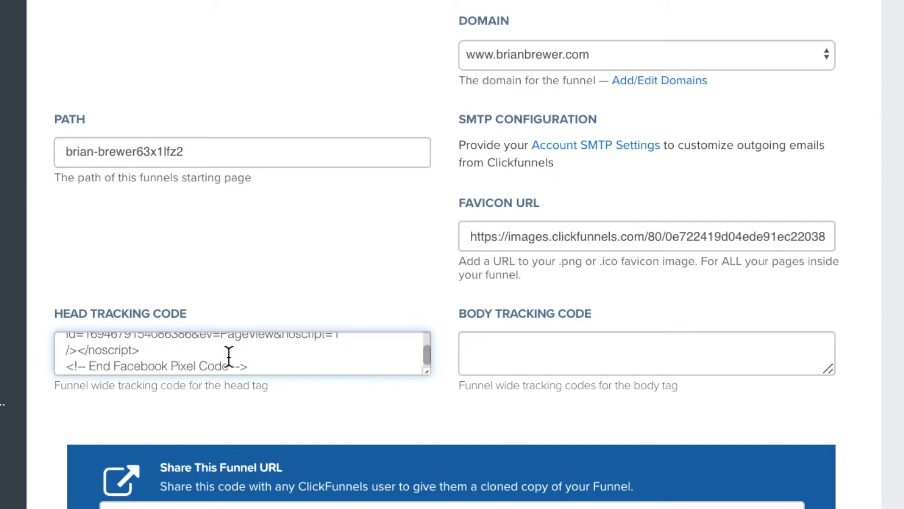
pyautogui.click(426, 352)
pyautogui.moveTo(426, 351)
pyautogui.mouseDown()
pyautogui.moveTo(427, 327)
pyautogui.moveTo(438, 359)
pyautogui.moveTo(430, 364)
pyautogui.mouseUp()
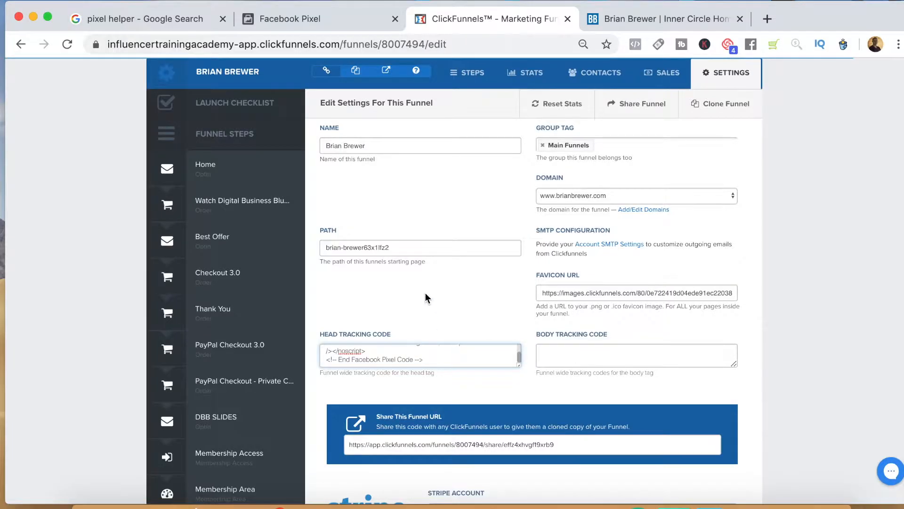
# Save and update the funnel's settings
pyautogui.scroll(-4, 277, 290)
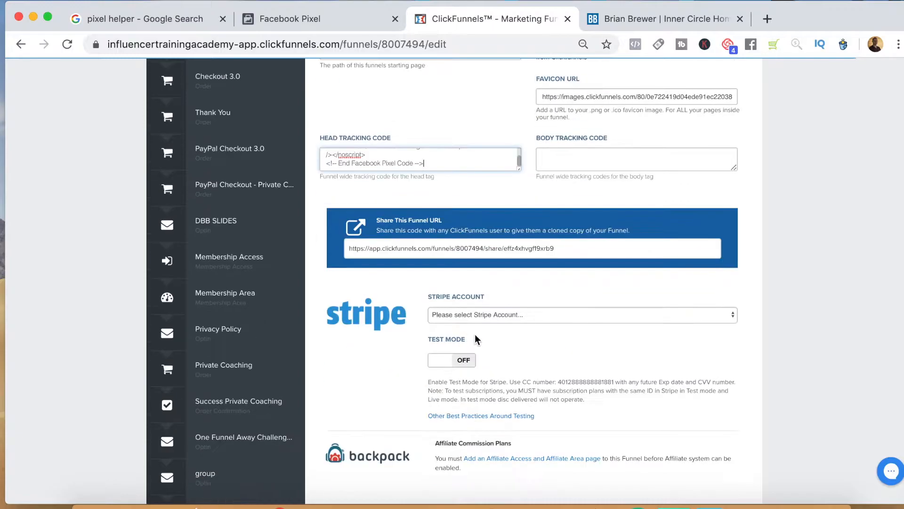
pyautogui.scroll(-3, 513, 333)
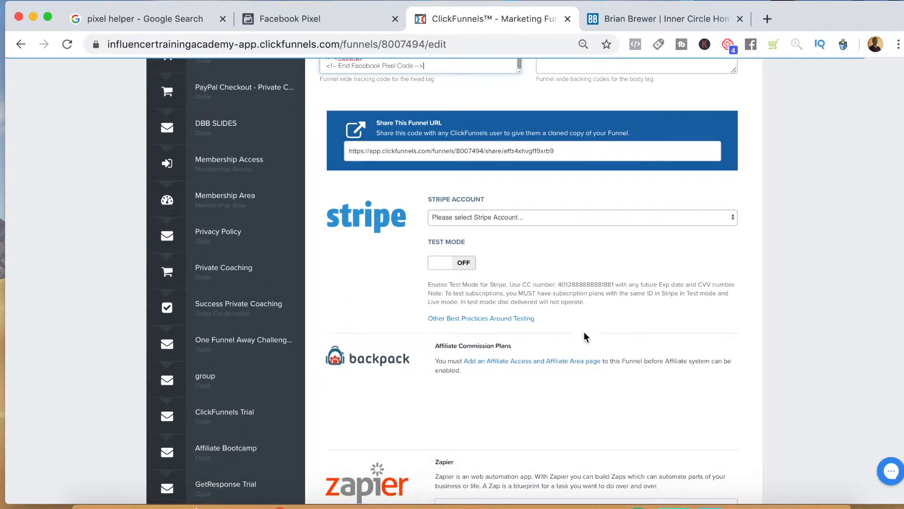
pyautogui.moveTo(895, 249); pyautogui.dragTo(885, 448)
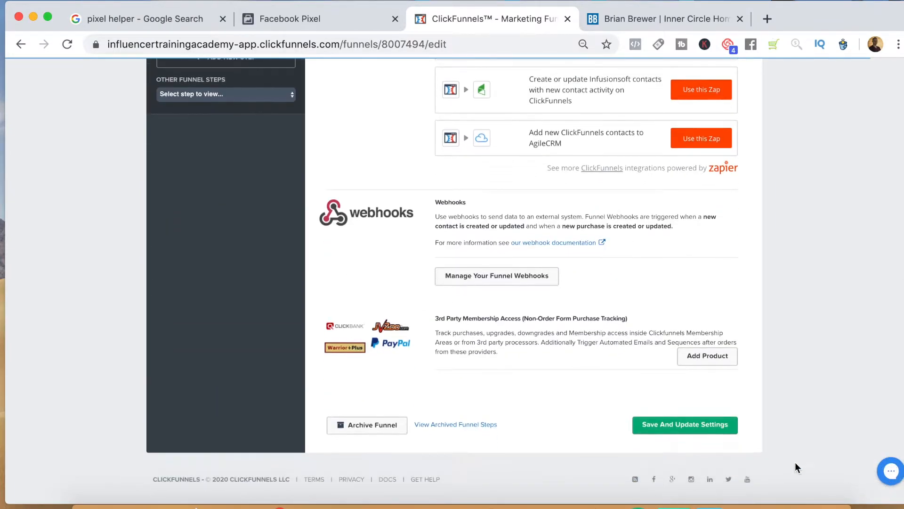
pyautogui.click(698, 426)
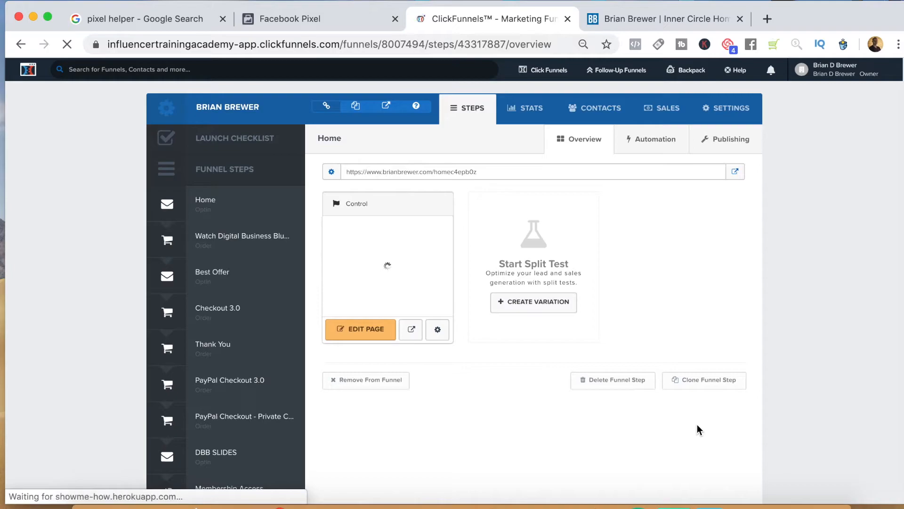
pyautogui.scroll(-1, 211, 325)
pyautogui.scroll(-2, 217, 350)
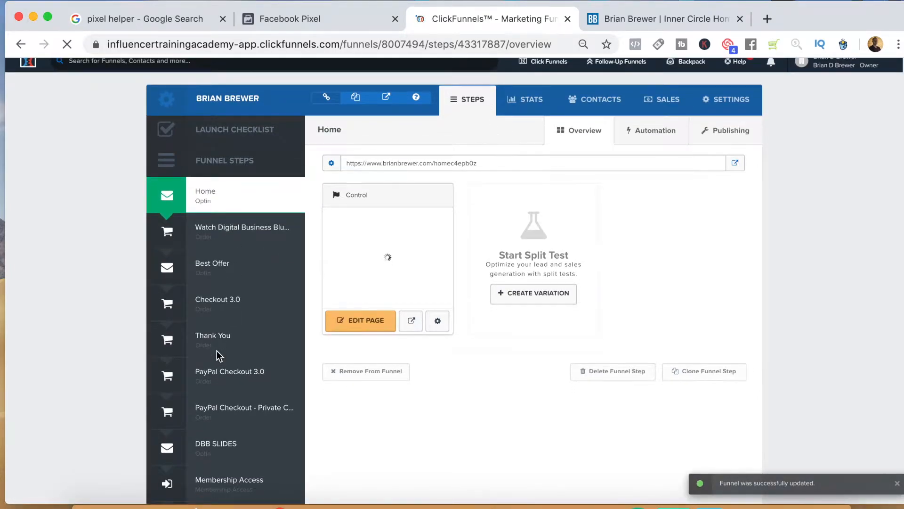
pyautogui.scroll(-6, 221, 269)
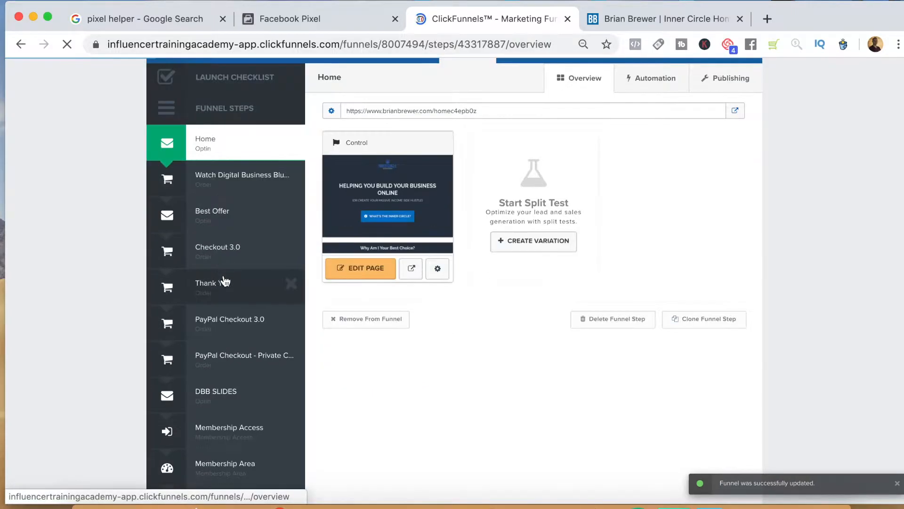
pyautogui.scroll(7, 241, 295)
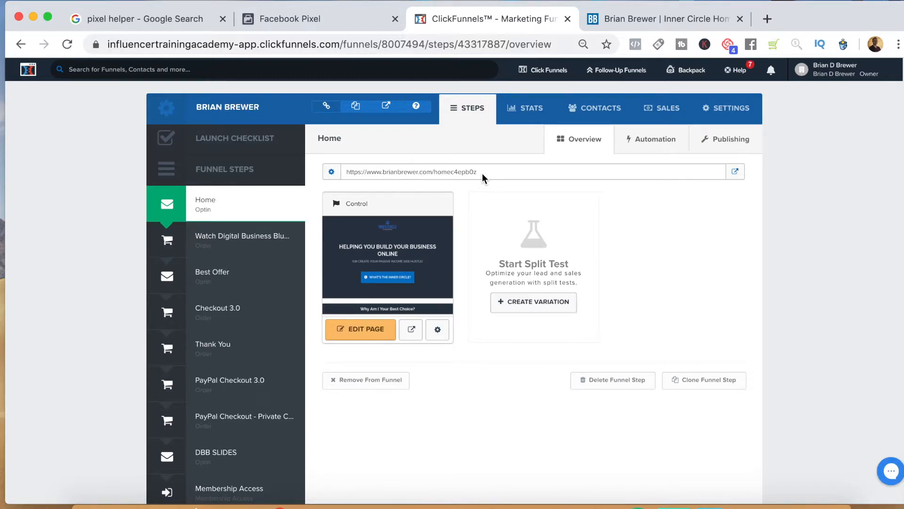
# Copy the Home step's page URL and load it in a new browser tab
pyautogui.moveTo(485, 171); pyautogui.dragTo(334, 171)
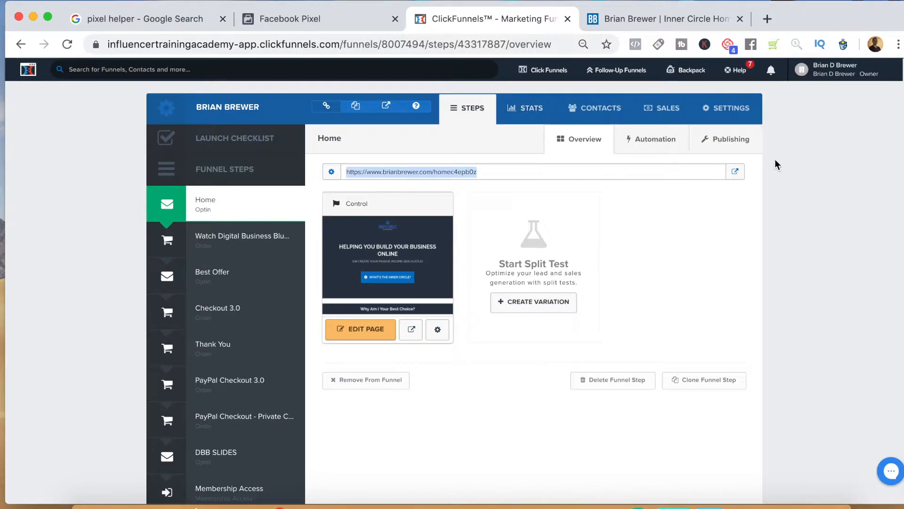
pyautogui.click(767, 18)
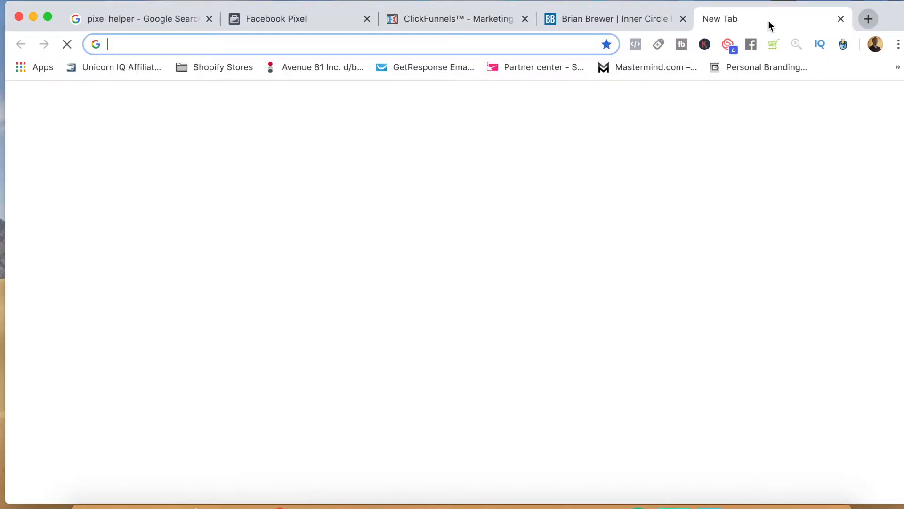
pyautogui.press('cmd+v')
pyautogui.press('Return')
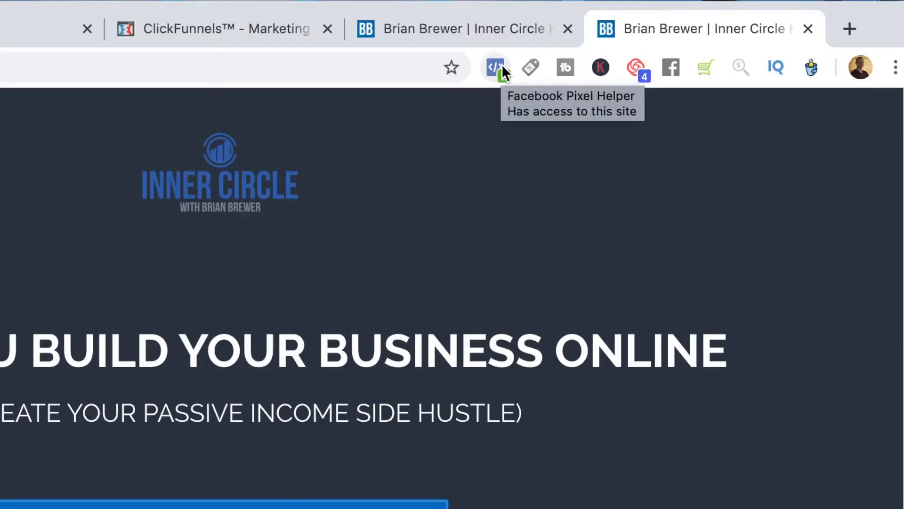
# Check the live Home page with Facebook Pixel Helper and inspect the PageView event's details
pyautogui.click(495, 68)
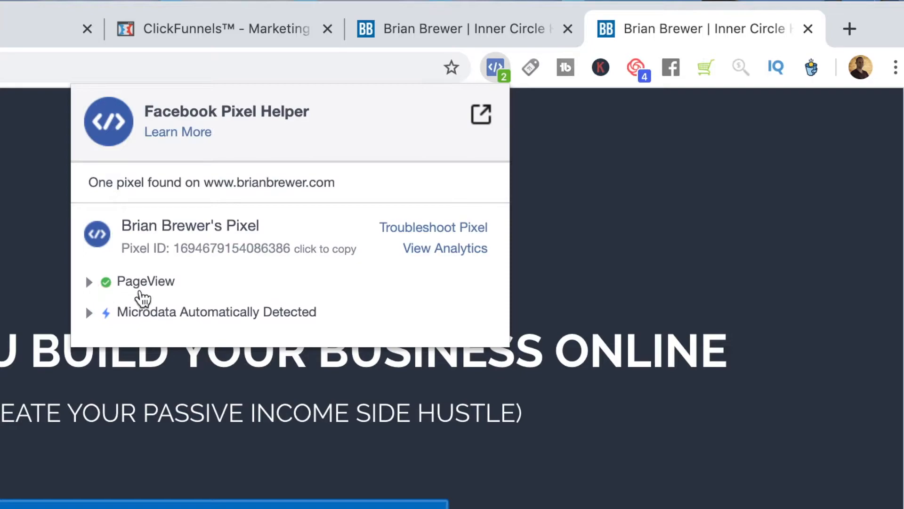
pyautogui.click(89, 282)
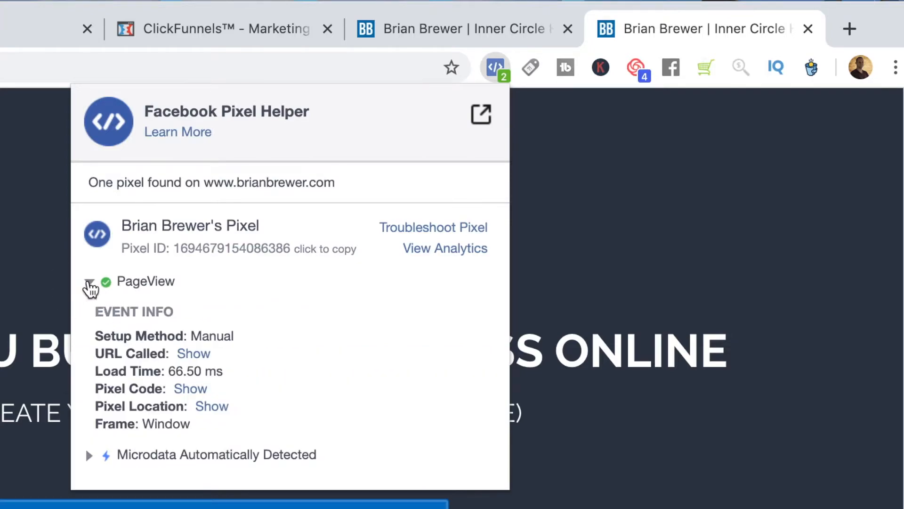
pyautogui.click(88, 282)
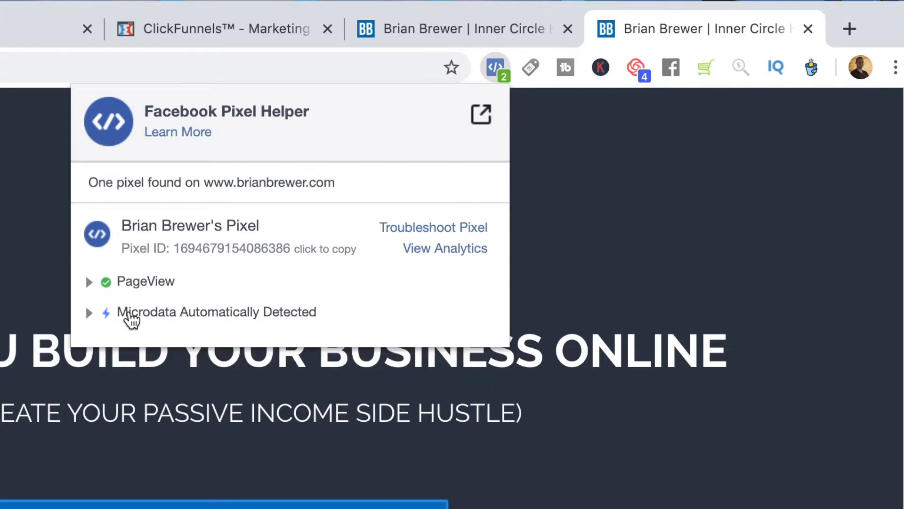
pyautogui.click(688, 246)
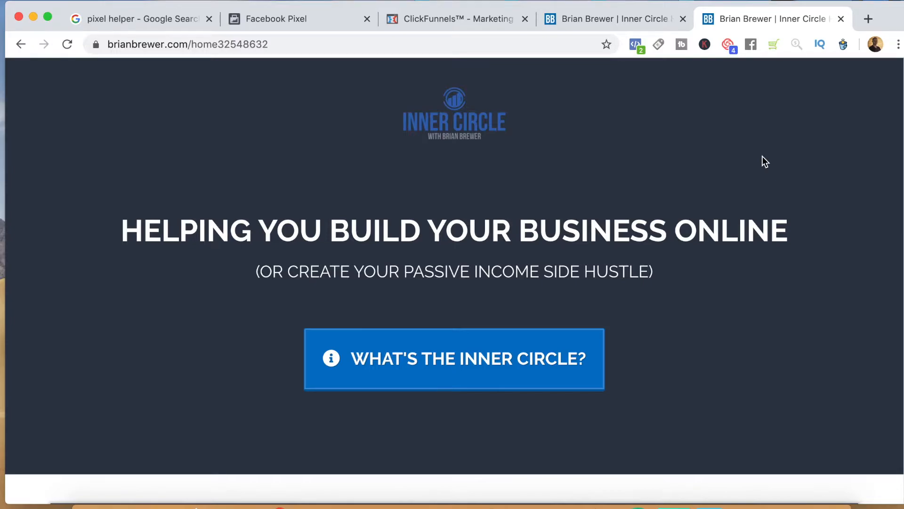
# Close the Install Pixel dialog in Facebook Events Manager and return to the Home step in ClickFunnels
pyautogui.click(291, 22)
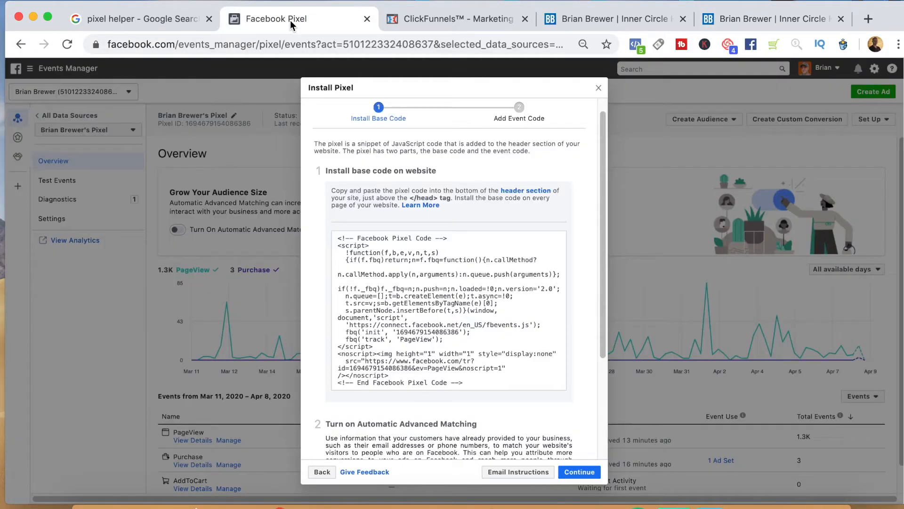
pyautogui.click(598, 88)
pyautogui.click(471, 19)
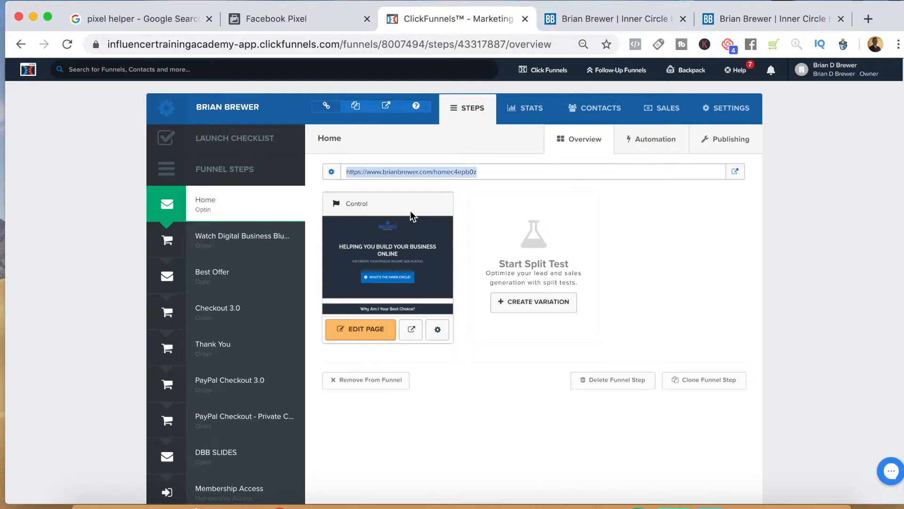
pyautogui.scroll(-1, 461, 236)
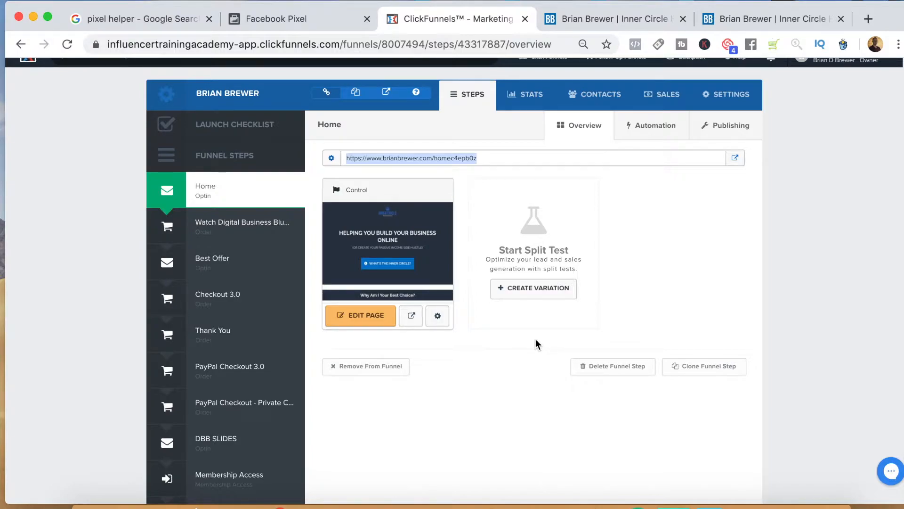
# Open the funnel's Thank You step, and switch to Facebook Events Manager to start adding new event code manually
pyautogui.moveTo(294, 324)
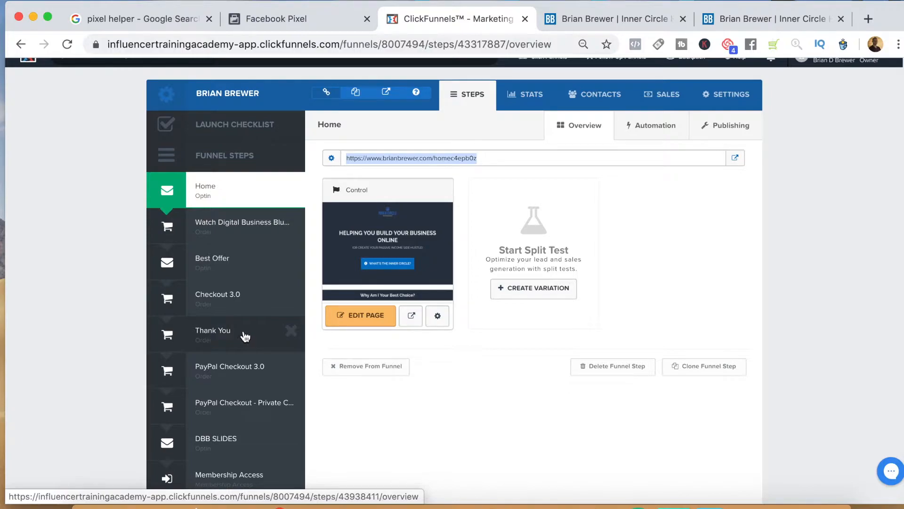
pyautogui.click(211, 334)
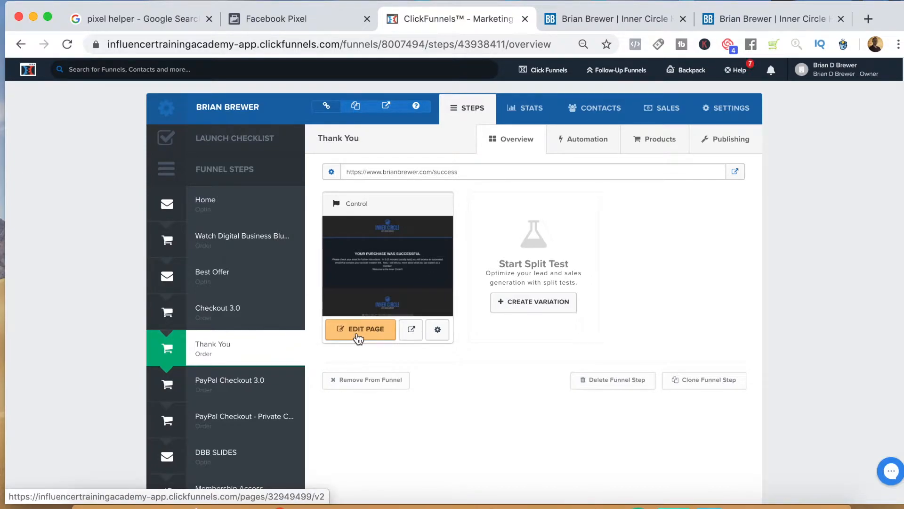
pyautogui.click(271, 19)
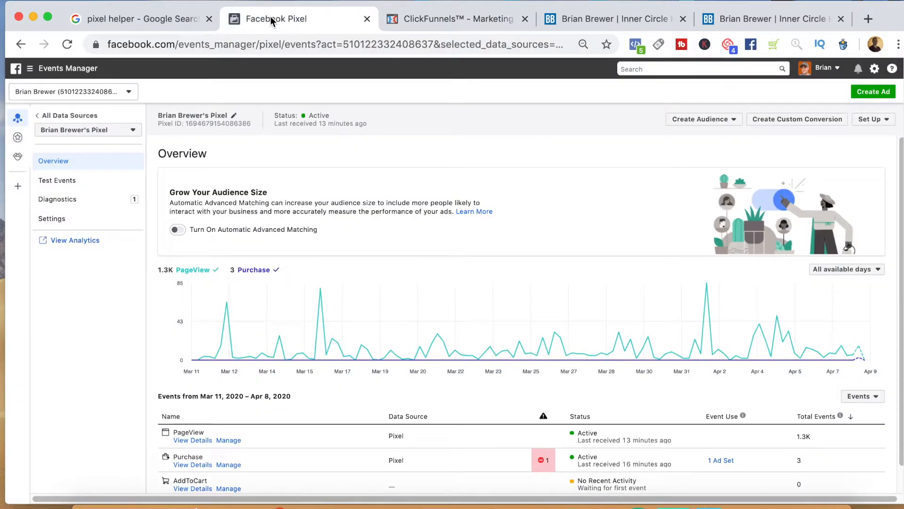
pyautogui.click(867, 120)
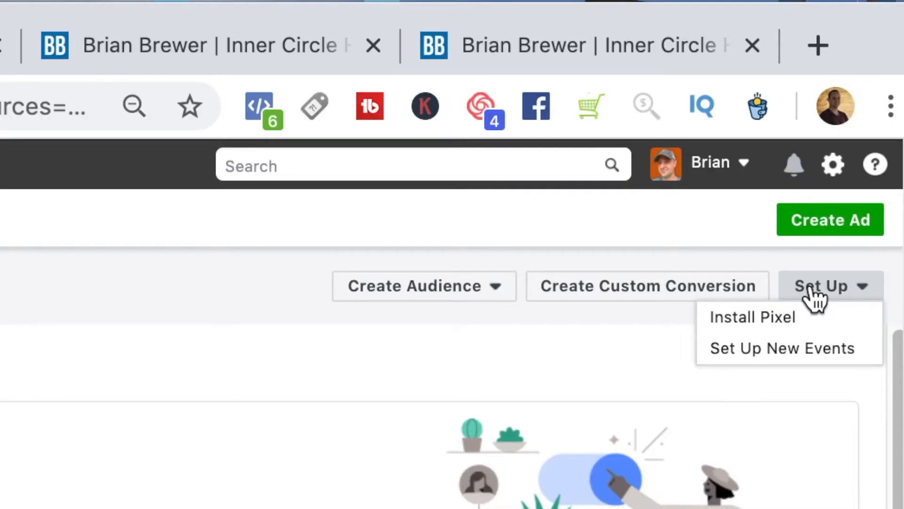
pyautogui.click(800, 352)
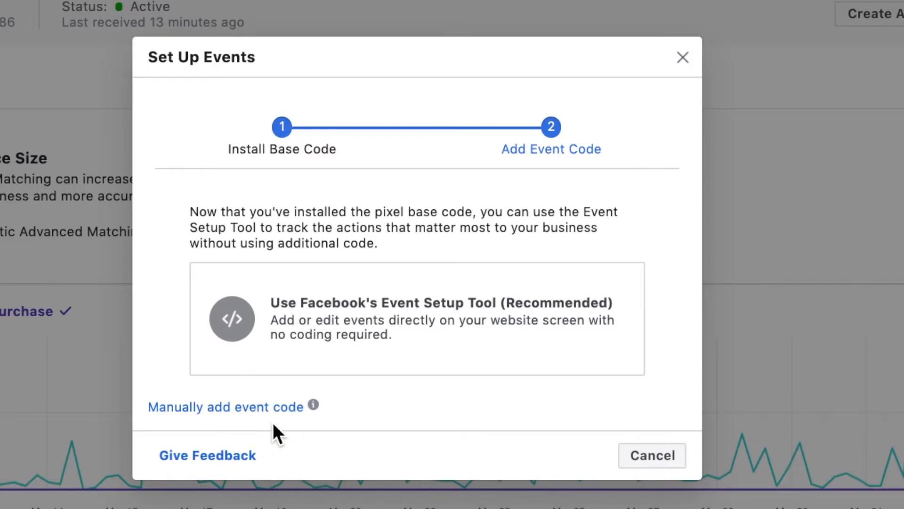
pyautogui.click(250, 414)
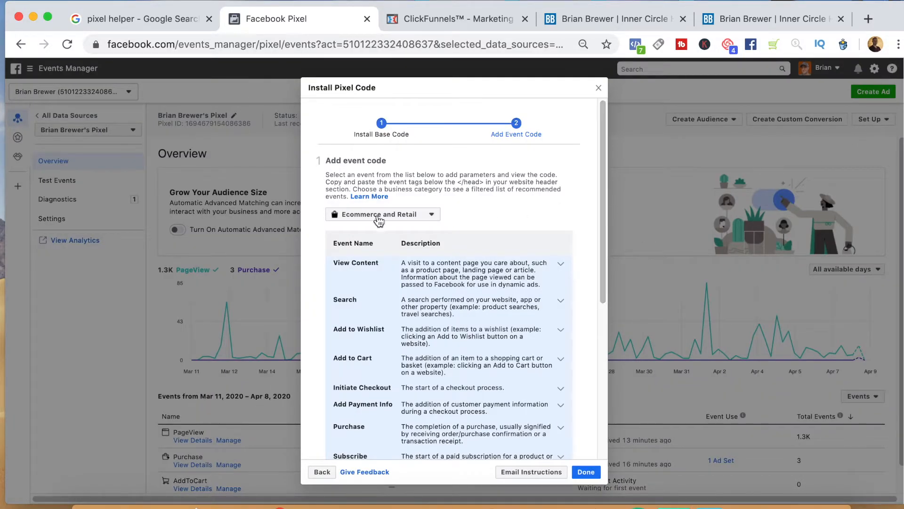
# Choose the Ecommerce and Retail category and expand the Purchase event's page-load tracking options
pyautogui.click(393, 216)
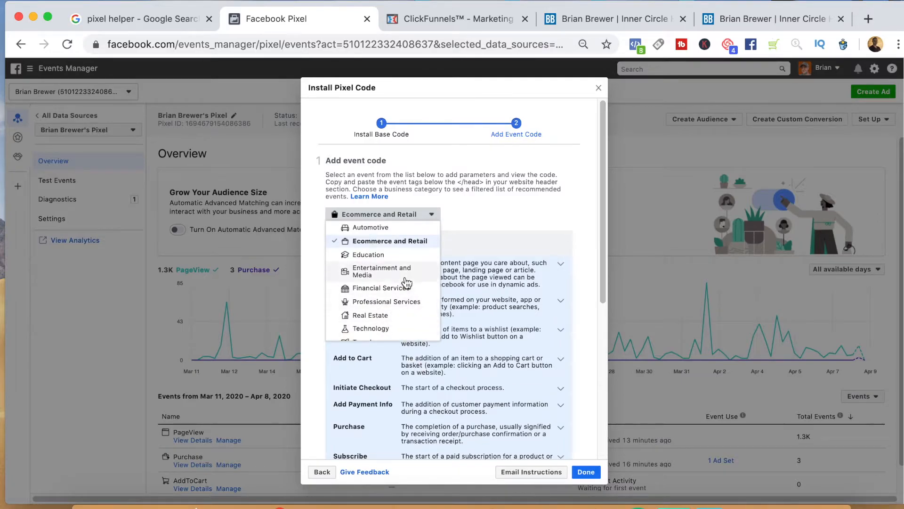
pyautogui.click(402, 242)
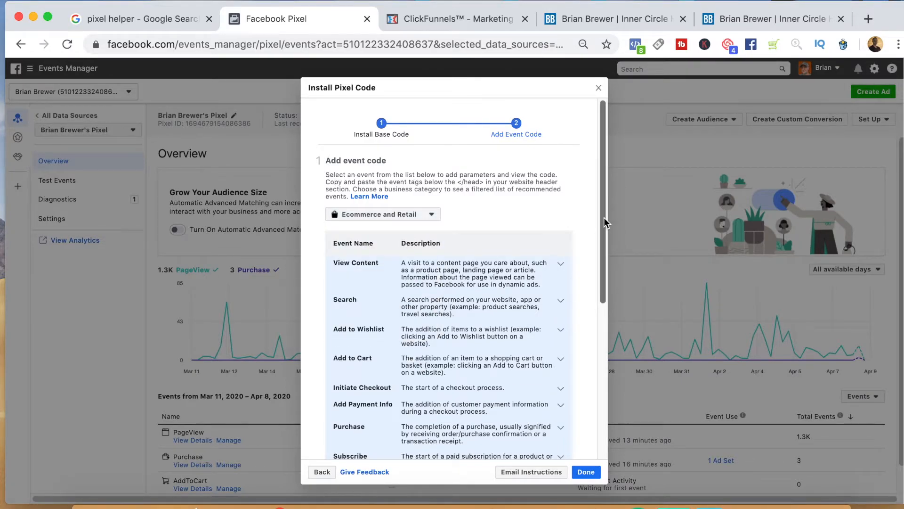
pyautogui.scroll(-2, 595, 243)
pyautogui.moveTo(602, 246); pyautogui.dragTo(603, 301)
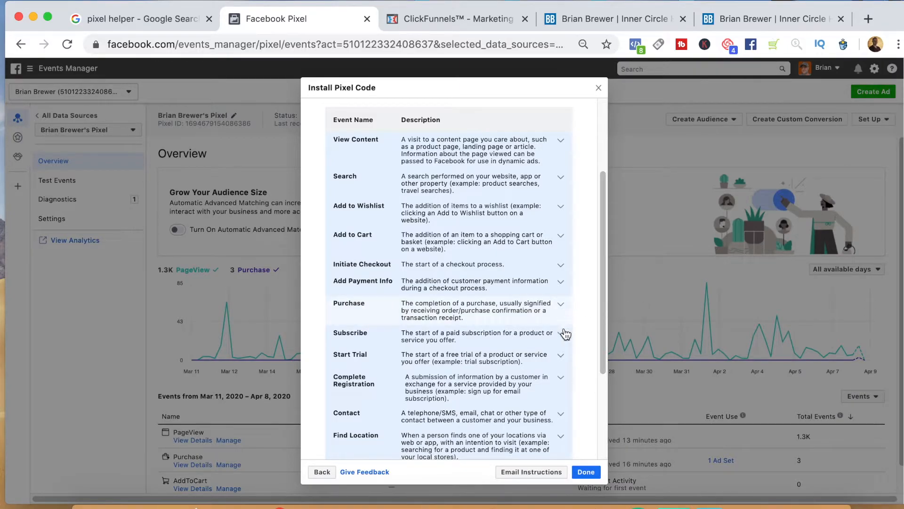
pyautogui.click(558, 305)
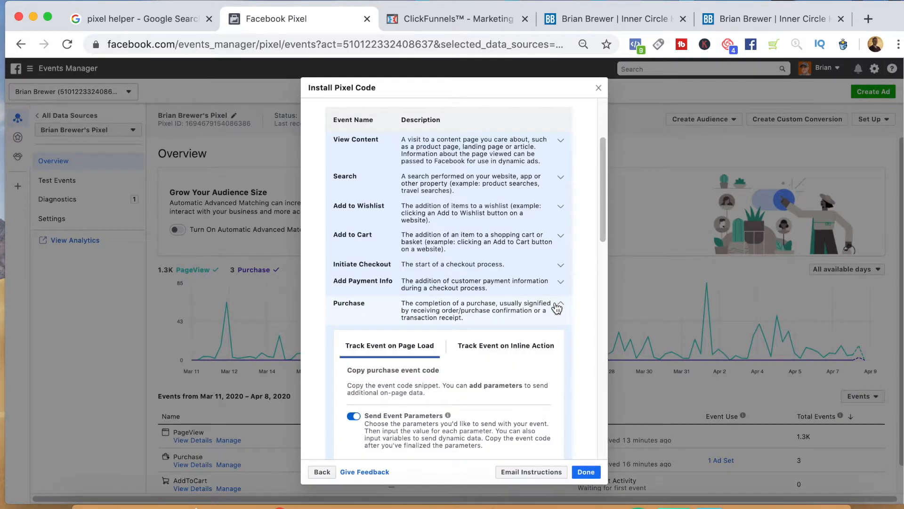
pyautogui.scroll(-2, 404, 312)
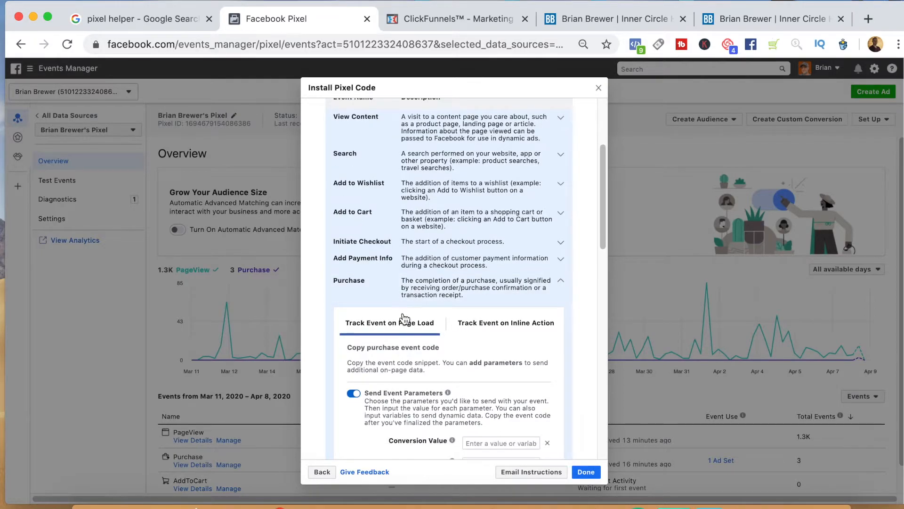
pyautogui.scroll(-5, 404, 319)
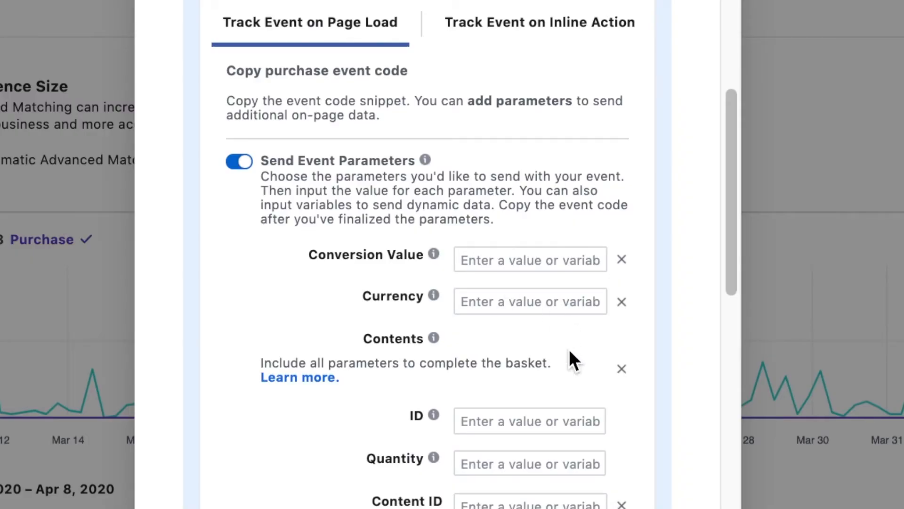
# Set the Purchase event's conversion value to 97.00 and copy the event code snippet
pyautogui.click(525, 265)
pyautogui.write('97.00')
pyautogui.click(234, 294)
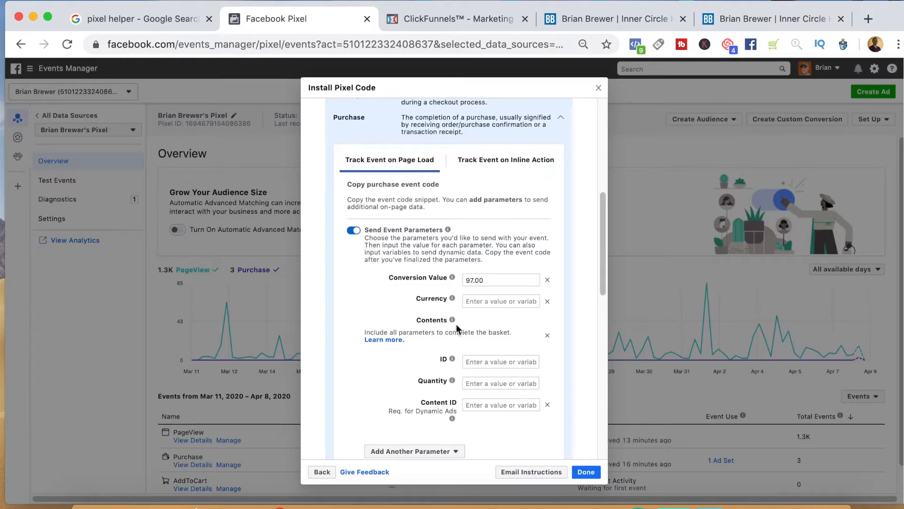
pyautogui.scroll(-3, 447, 316)
pyautogui.moveTo(600, 299); pyautogui.dragTo(599, 330)
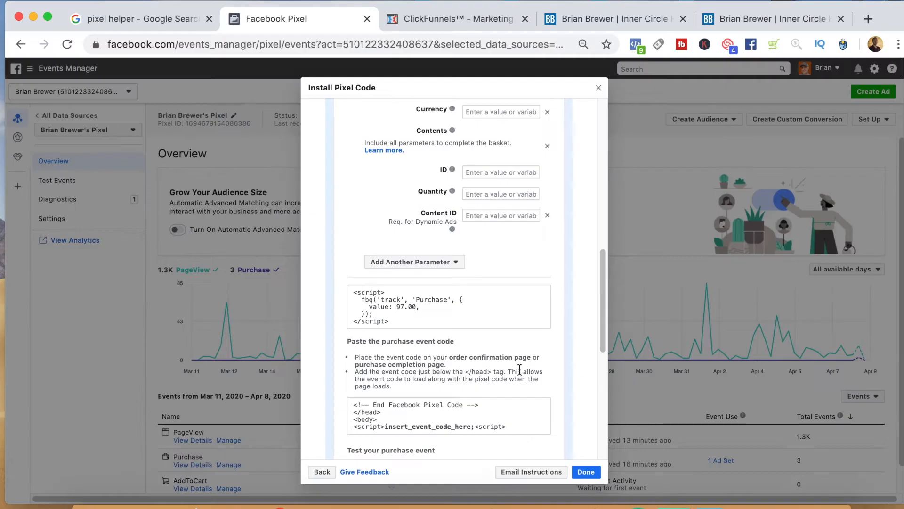
pyautogui.click(433, 314)
# Switch to ClickFunnels, open the Thank You page in the editor and clear its existing header tracking code
pyautogui.click(445, 21)
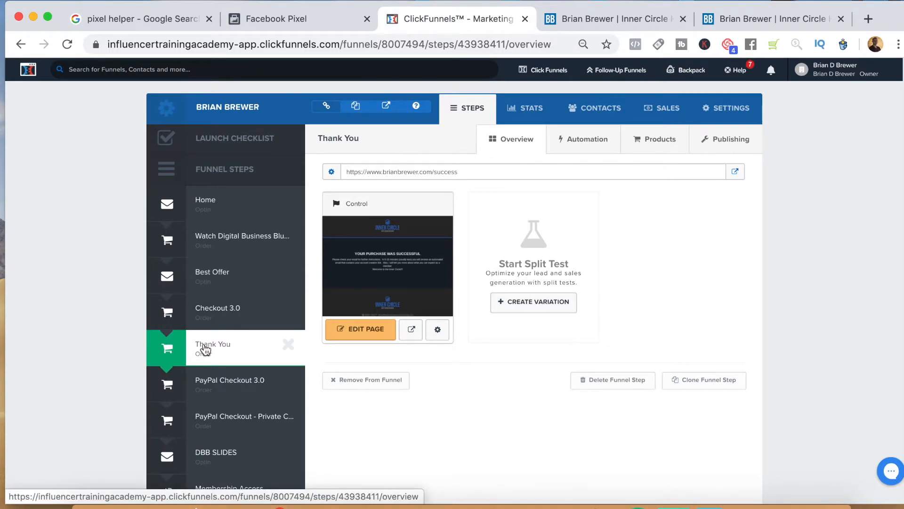
pyautogui.click(366, 332)
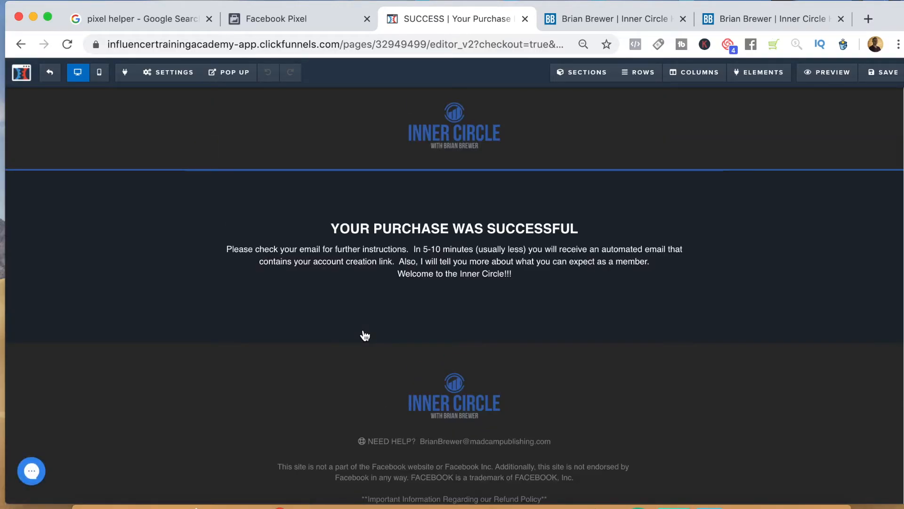
pyautogui.click(162, 76)
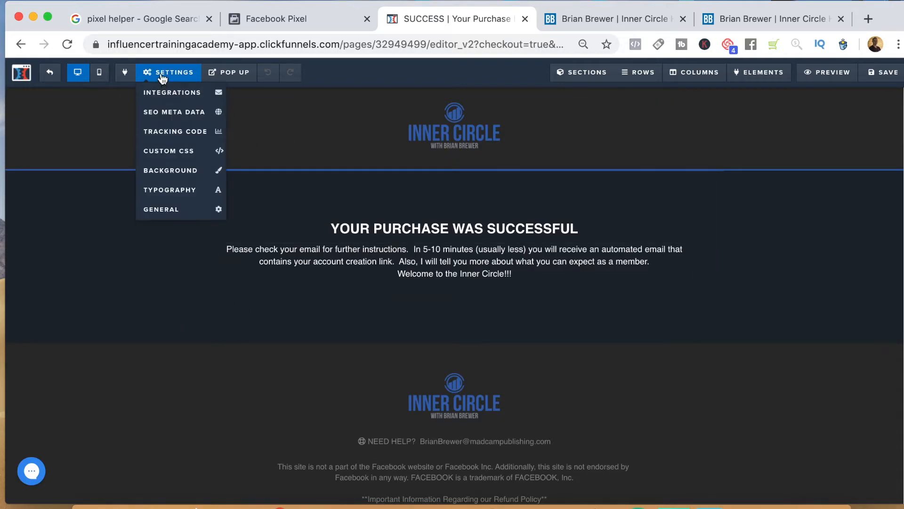
pyautogui.moveTo(174, 75)
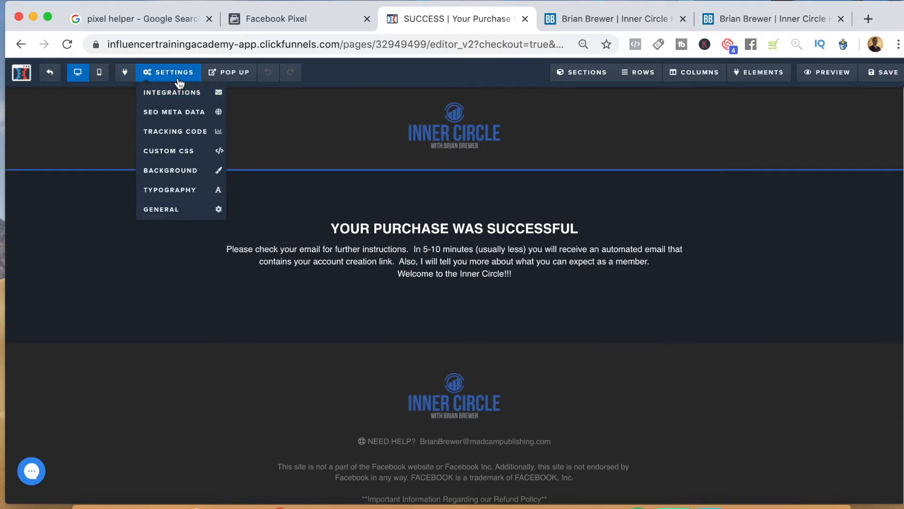
pyautogui.click(182, 134)
pyautogui.moveTo(413, 179); pyautogui.dragTo(297, 125)
pyautogui.press('BackSpace')
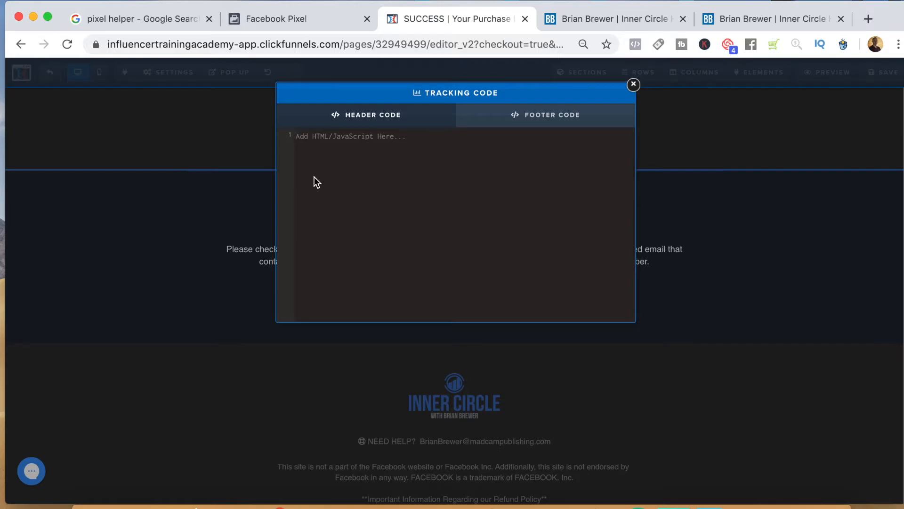
# Paste the Purchase event code into the Thank You page's header tracking code and save the page
pyautogui.click(546, 117)
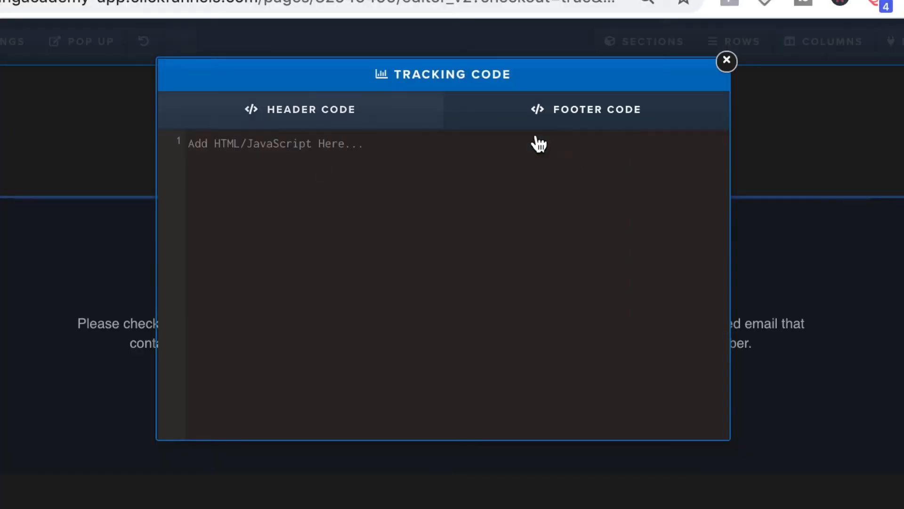
pyautogui.click(369, 117)
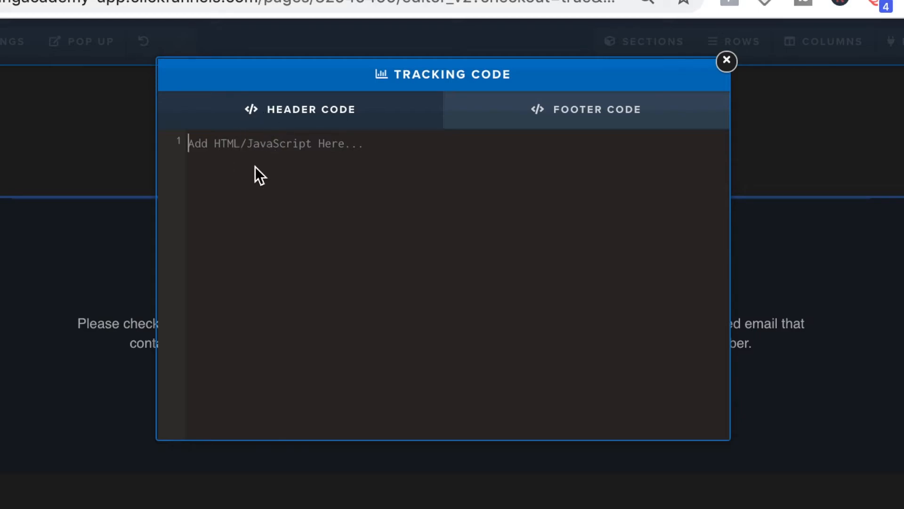
pyautogui.hotkey('ctrl', 'v')
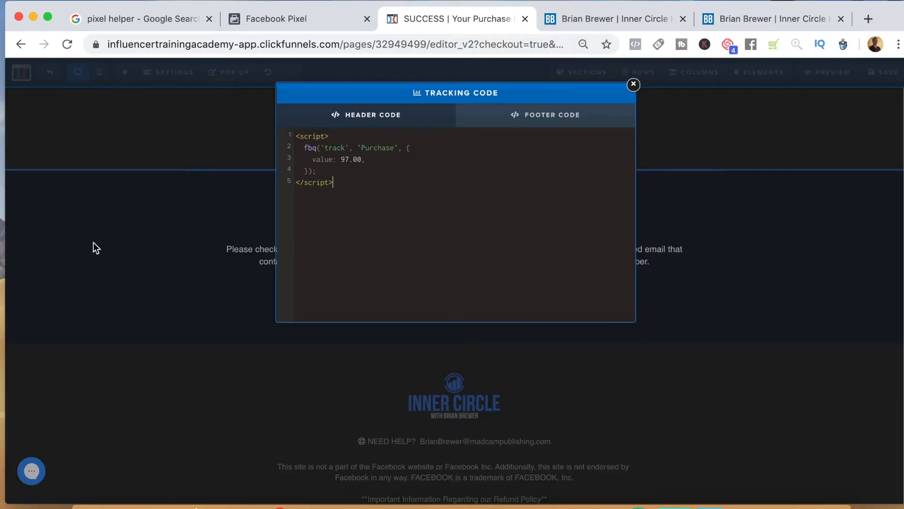
pyautogui.click(132, 238)
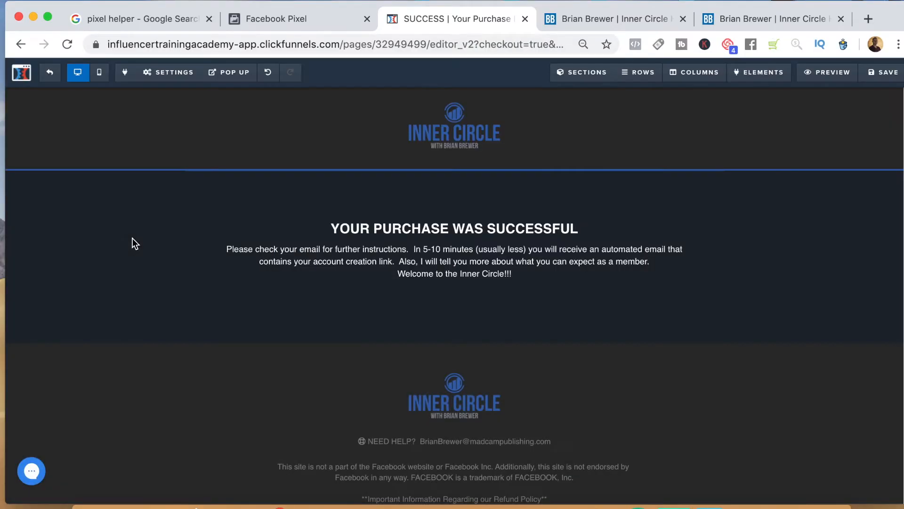
pyautogui.click(870, 77)
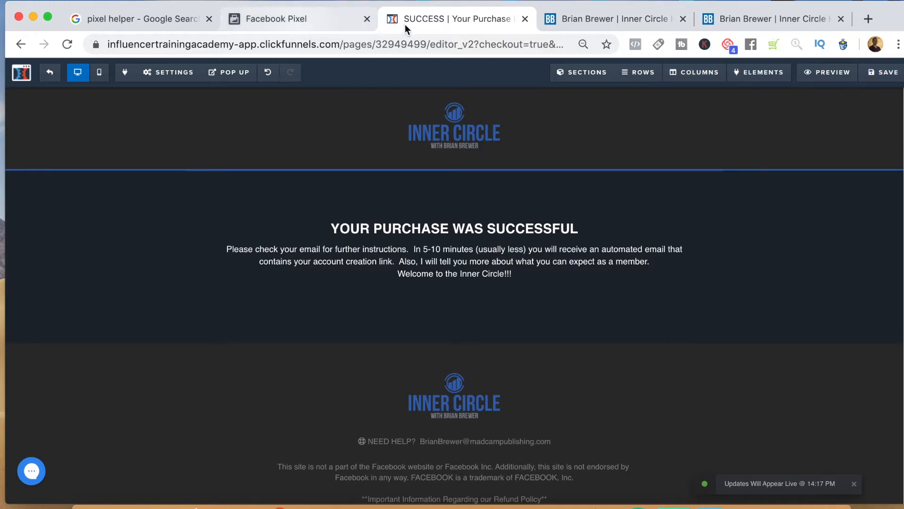
# Return to the funnel overview, copy the Thank You step's page URL and load it in a new browser tab
pyautogui.click(50, 75)
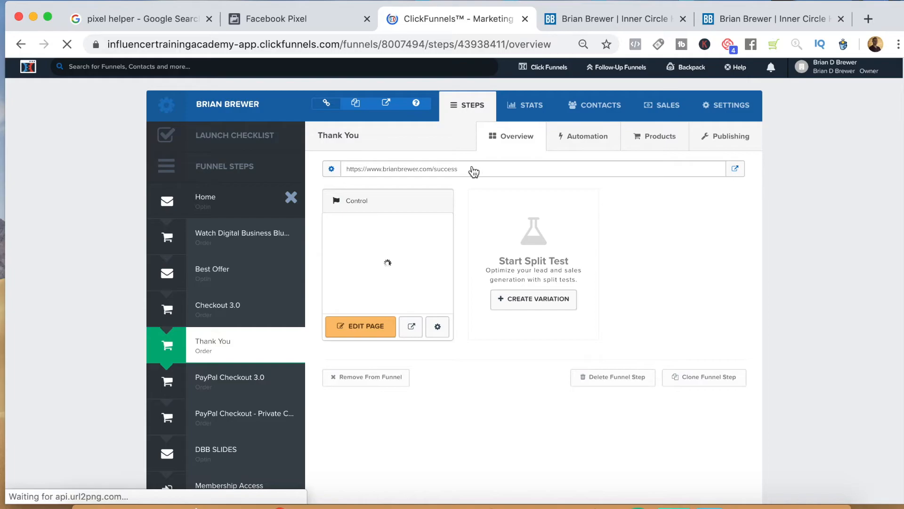
pyautogui.click(343, 169)
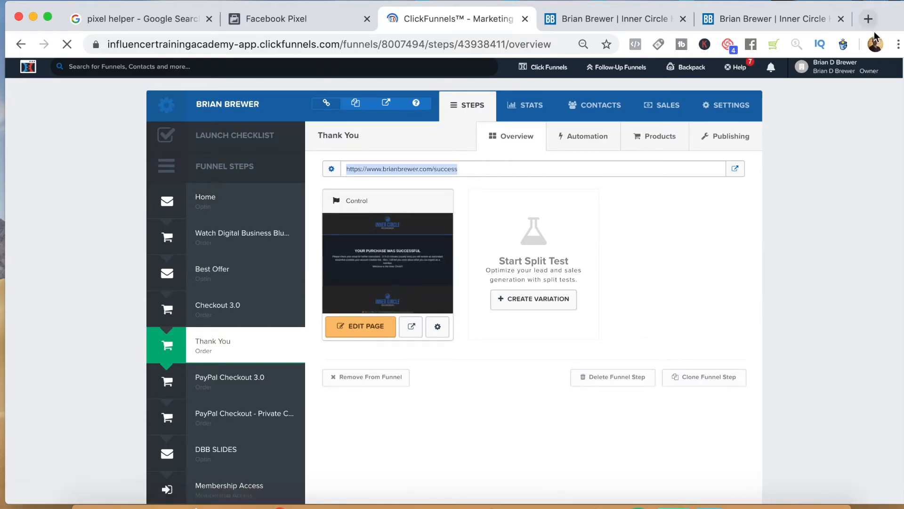
pyautogui.click(868, 19)
pyautogui.press('super+v')
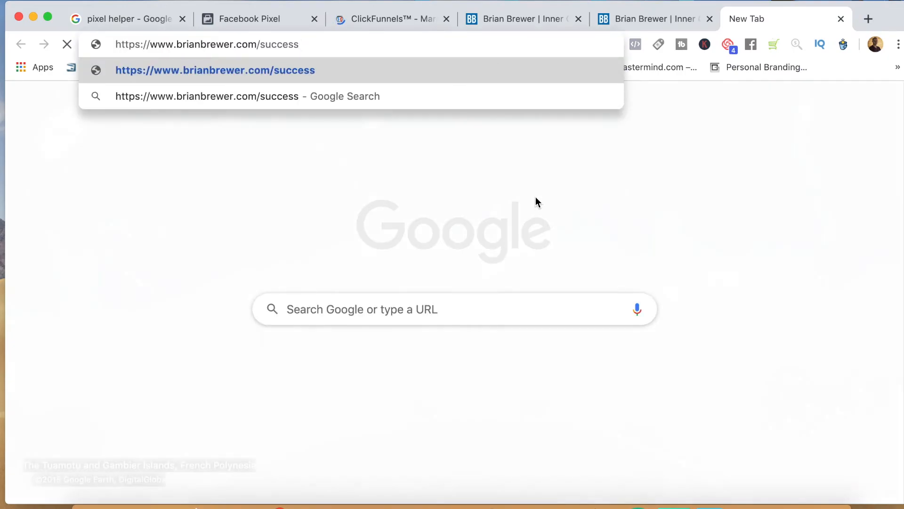
pyautogui.press('Return')
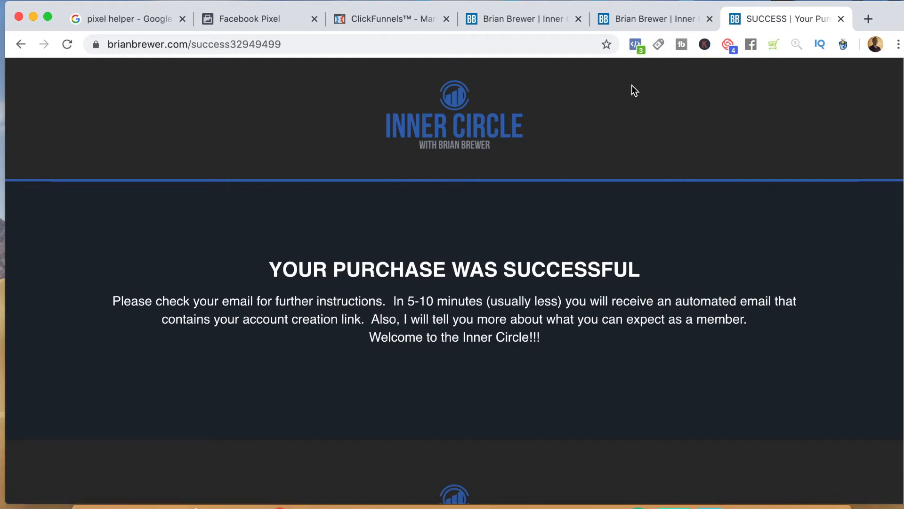
# Compare the Facebook Pixel Helper results of the live Home and Thank You pages and expand the Purchase event's details
pyautogui.click(636, 15)
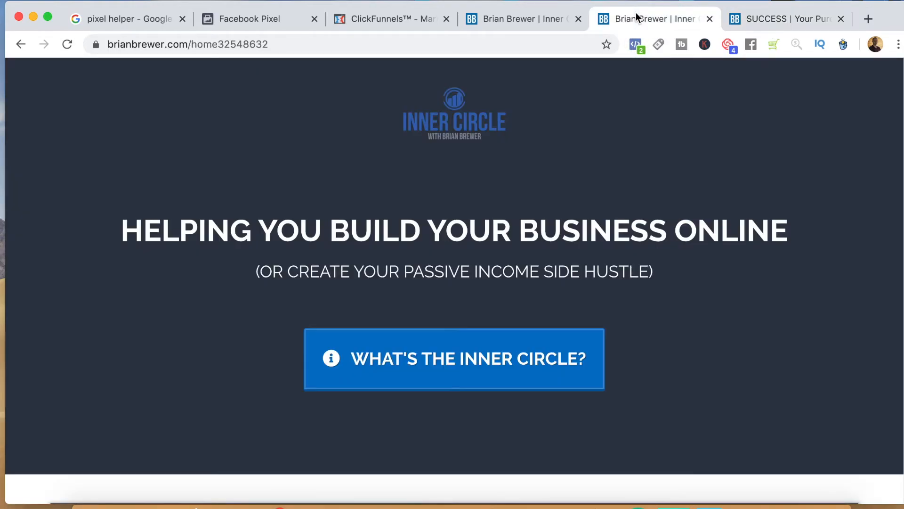
pyautogui.click(636, 44)
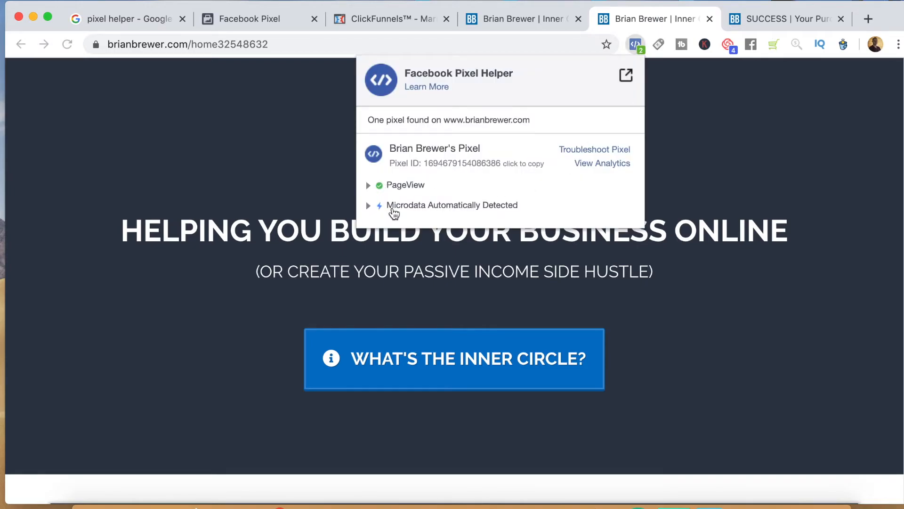
pyautogui.click(788, 17)
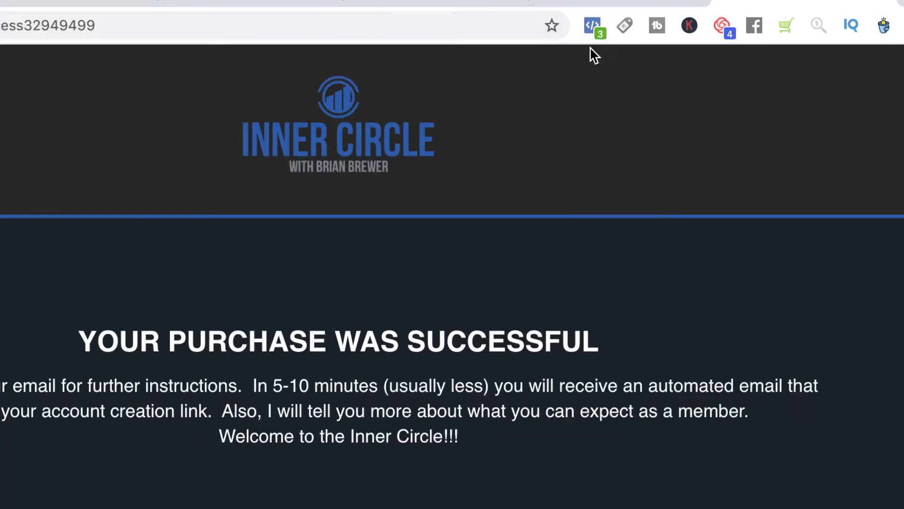
pyautogui.click(592, 23)
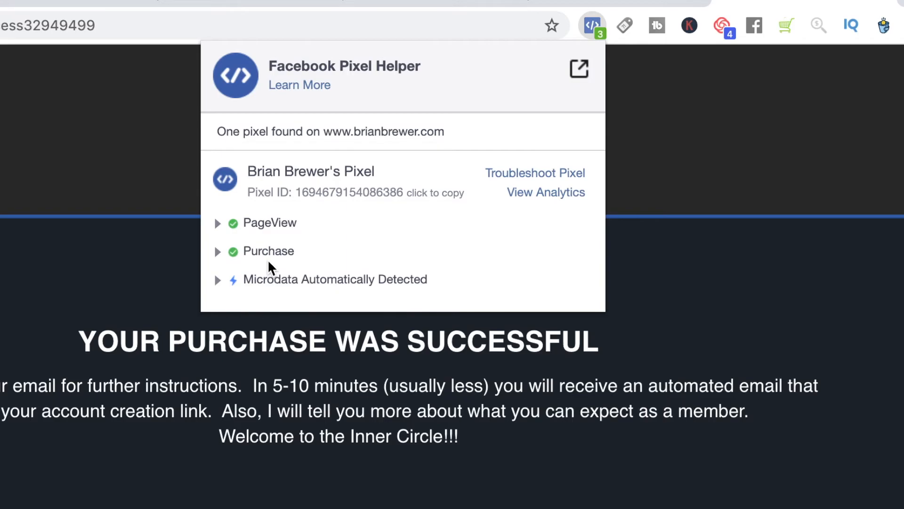
pyautogui.click(218, 252)
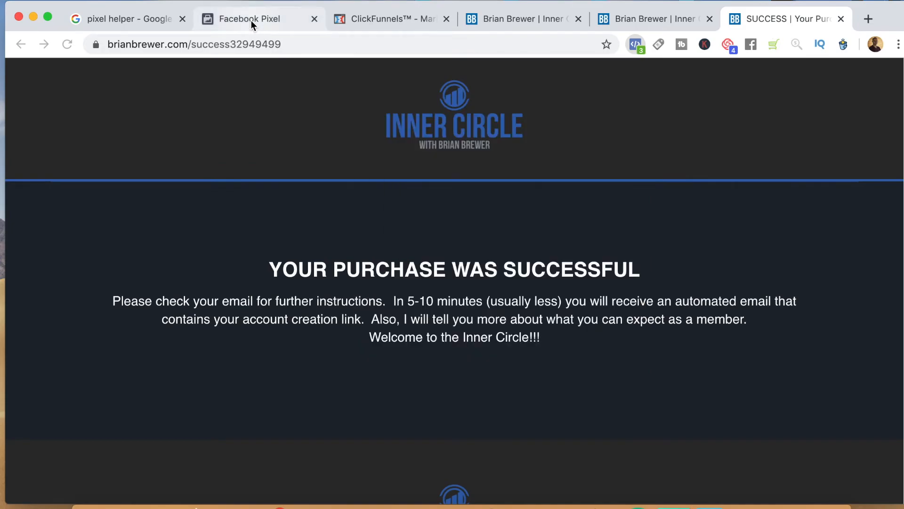
# Switch to Facebook Events Manager and start setting up new pixel events with manually added event code
pyautogui.click(253, 22)
pyautogui.doubleClick(586, 469)
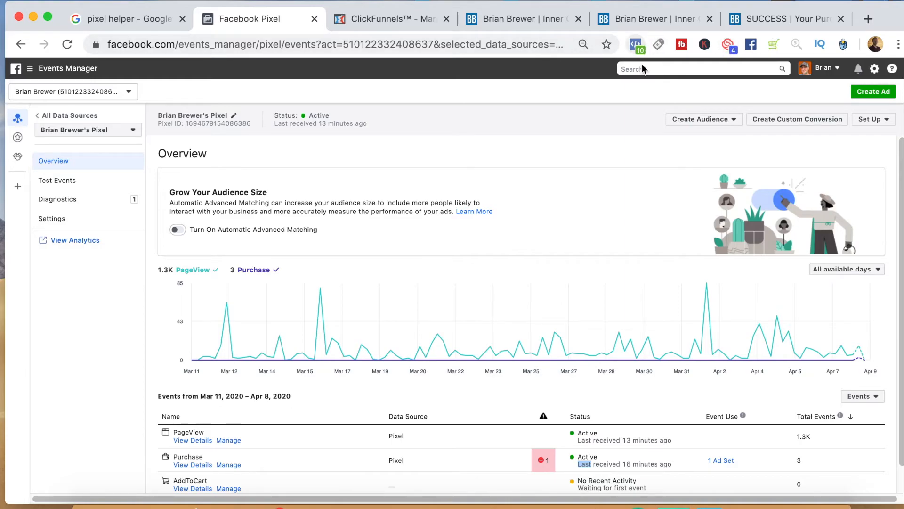
pyautogui.click(870, 119)
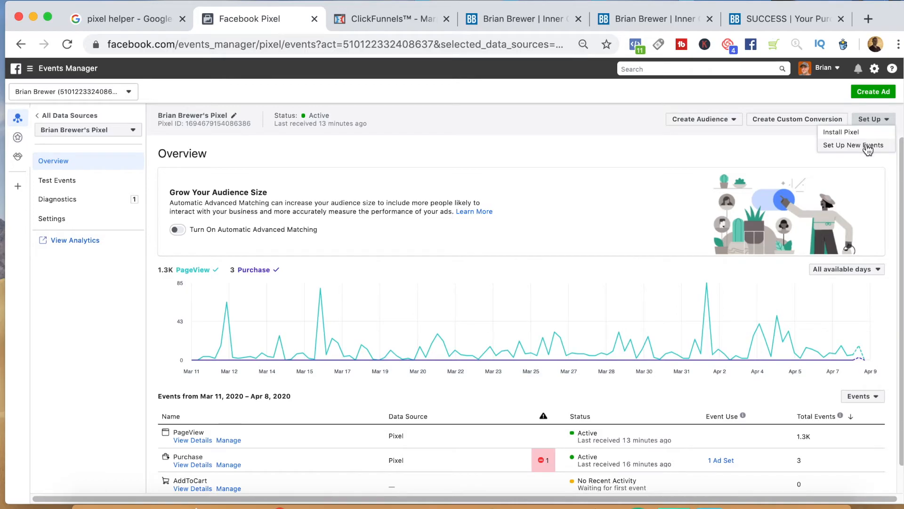
pyautogui.click(868, 149)
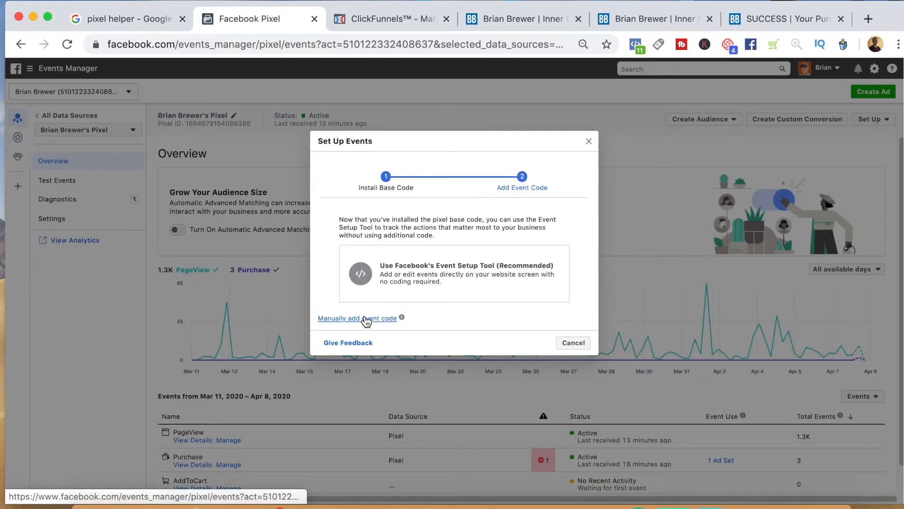
pyautogui.click(366, 320)
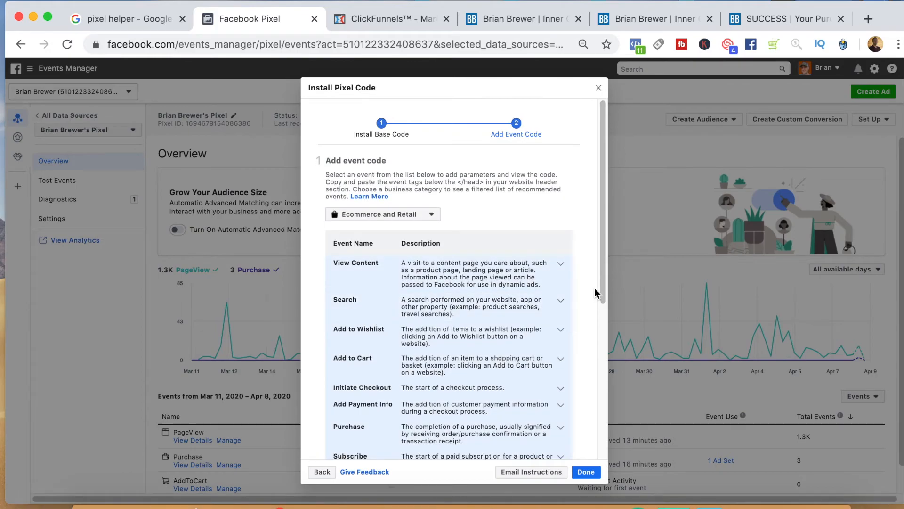
# Expand the Add to Cart event and copy its page-load event code without filling in any parameters
pyautogui.scroll(-4, 596, 264)
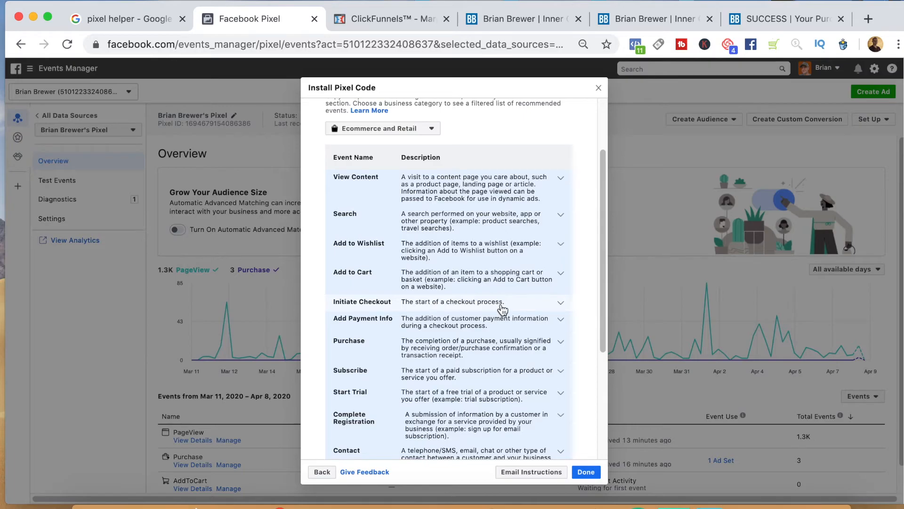
pyautogui.click(560, 275)
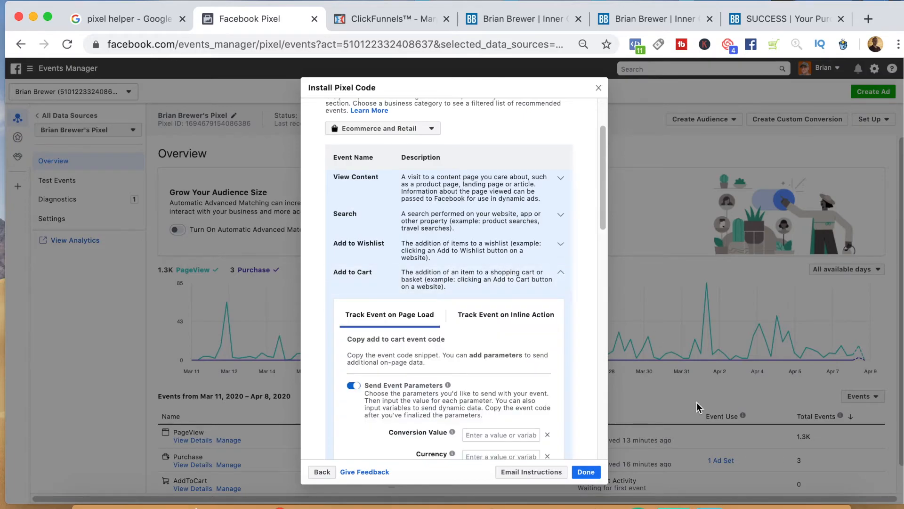
pyautogui.moveTo(605, 202); pyautogui.dragTo(603, 275)
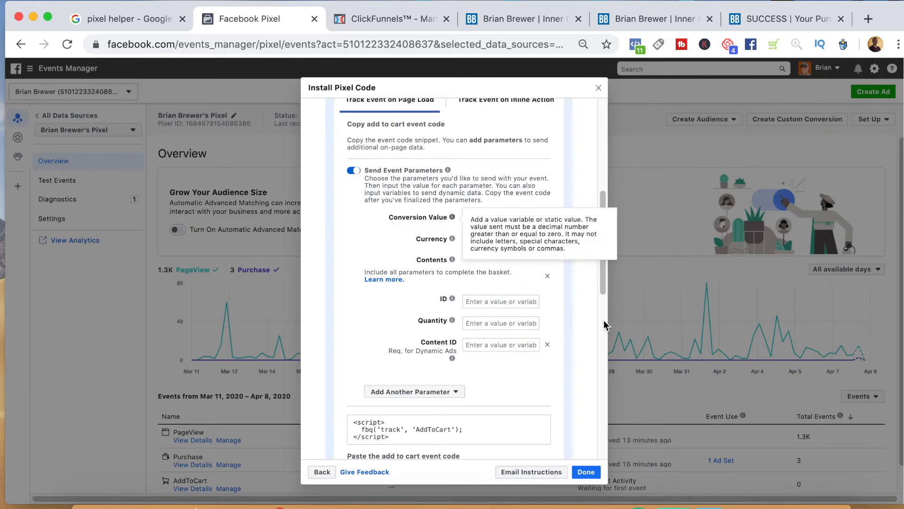
pyautogui.moveTo(599, 277); pyautogui.dragTo(599, 313)
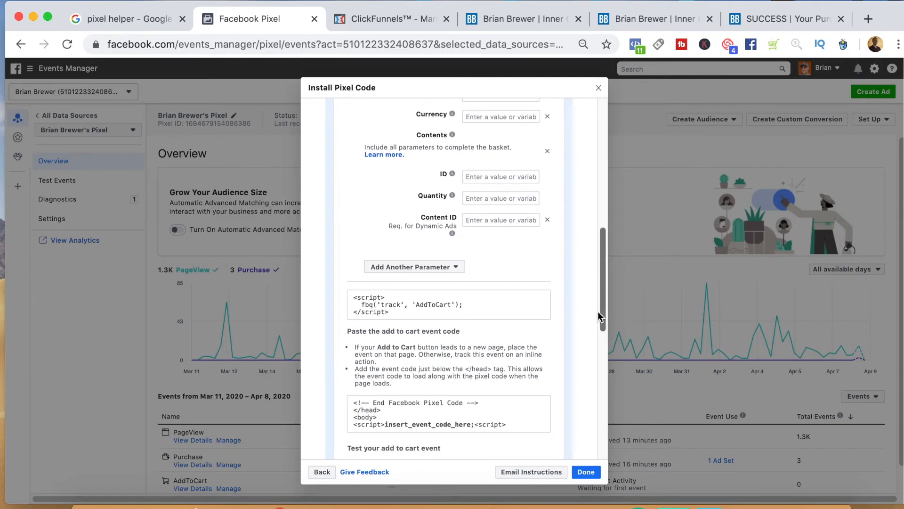
pyautogui.click(401, 312)
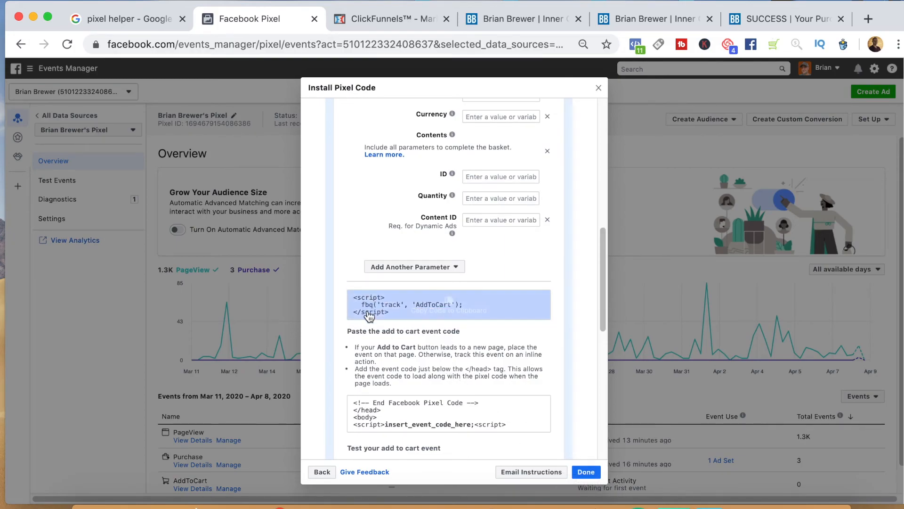
# Switch to ClickFunnels and open the Checkout 3.0 step's control page in the editor
pyautogui.click(389, 19)
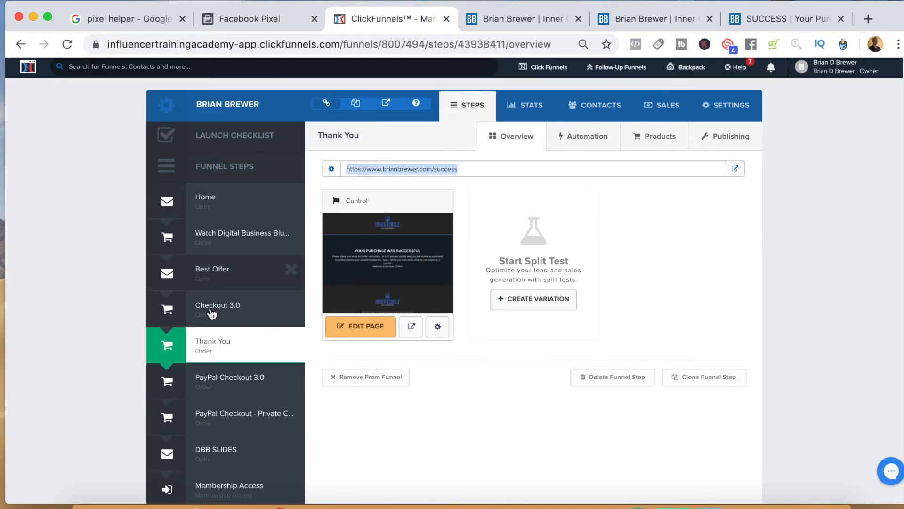
pyautogui.click(212, 313)
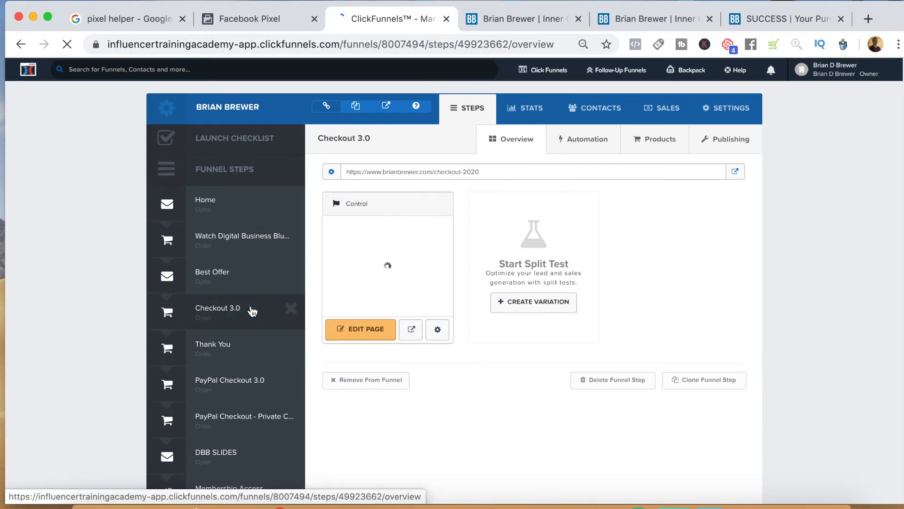
pyautogui.click(350, 331)
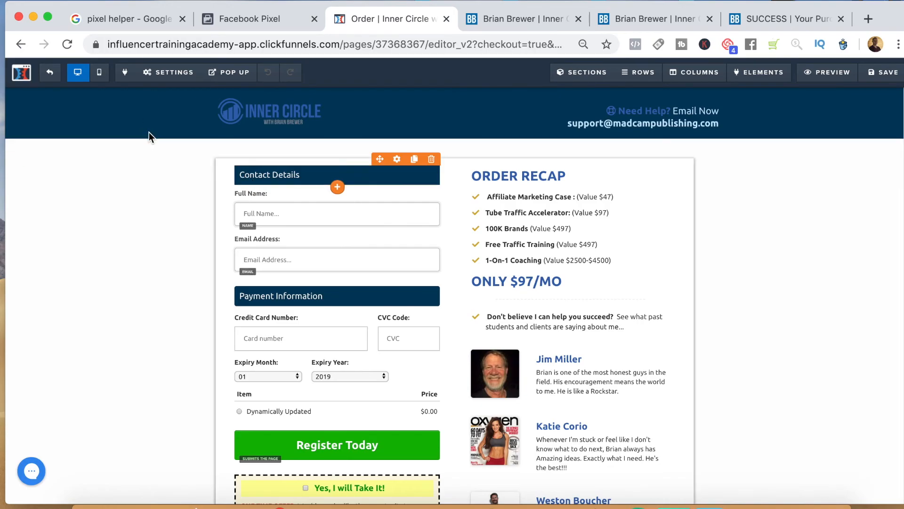
# Paste the AddToCart event code into the checkout page's header tracking code and save the page
pyautogui.click(162, 81)
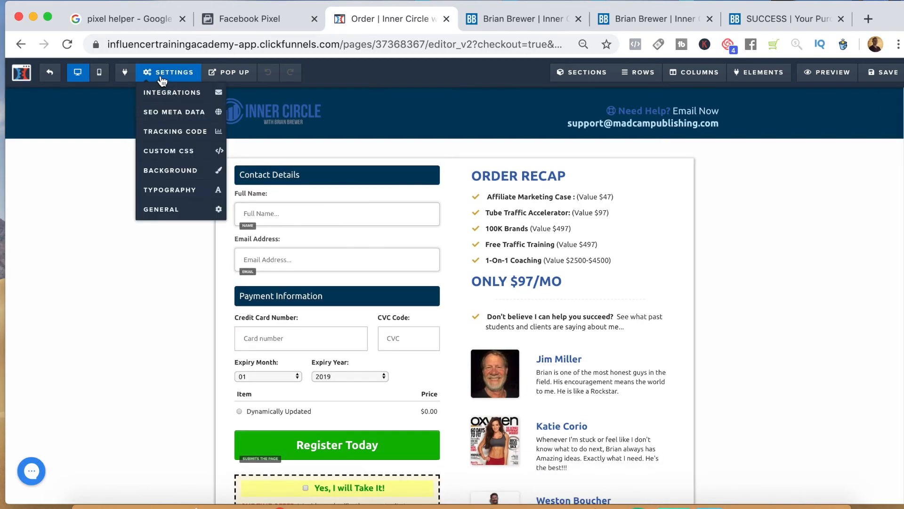
pyautogui.click(180, 135)
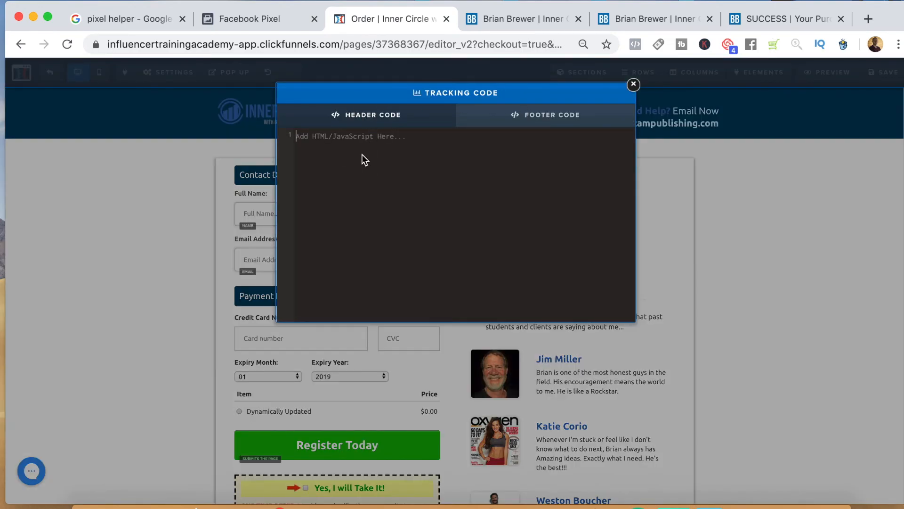
pyautogui.press('super+v')
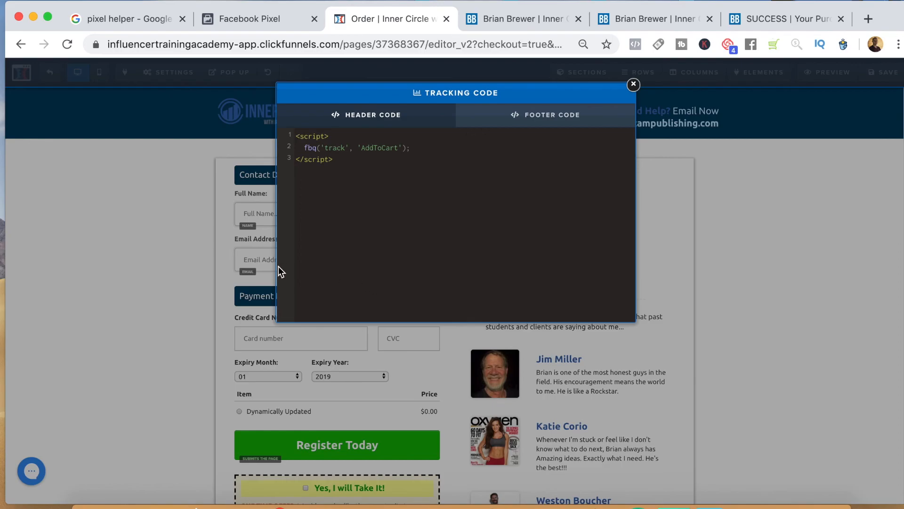
pyautogui.click(151, 237)
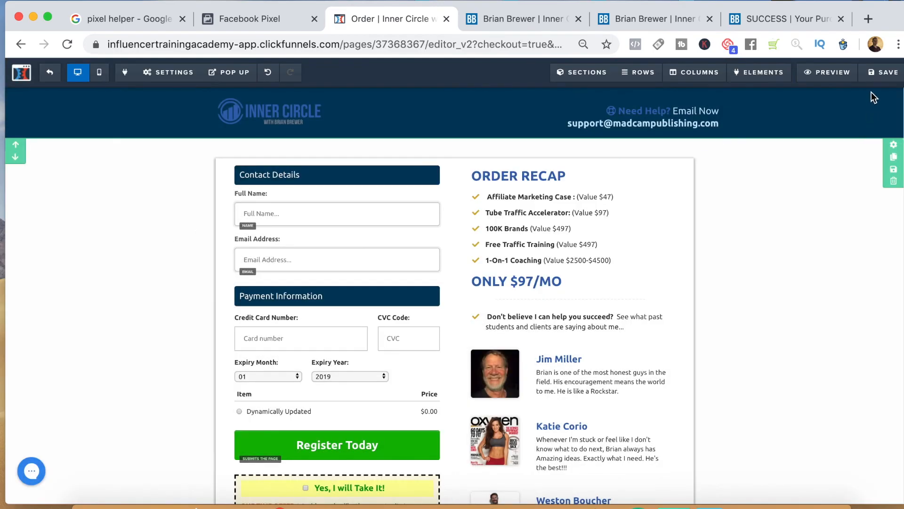
pyautogui.click(878, 77)
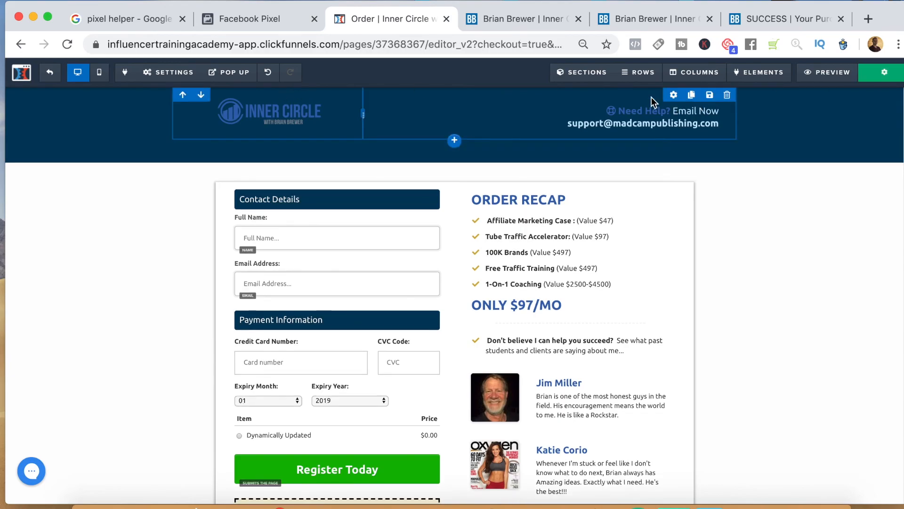
# Preview the checkout page, check its events with Facebook Pixel Helper and return to the page editor
pyautogui.click(821, 74)
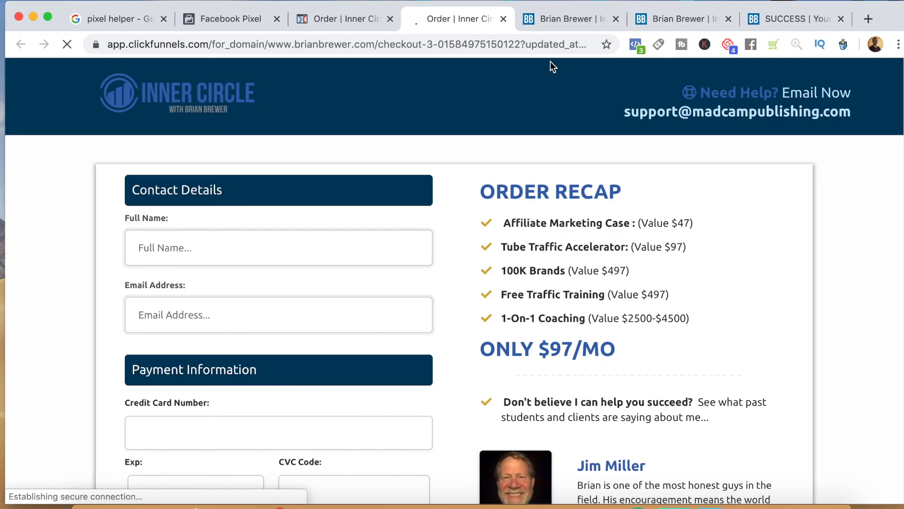
pyautogui.click(635, 45)
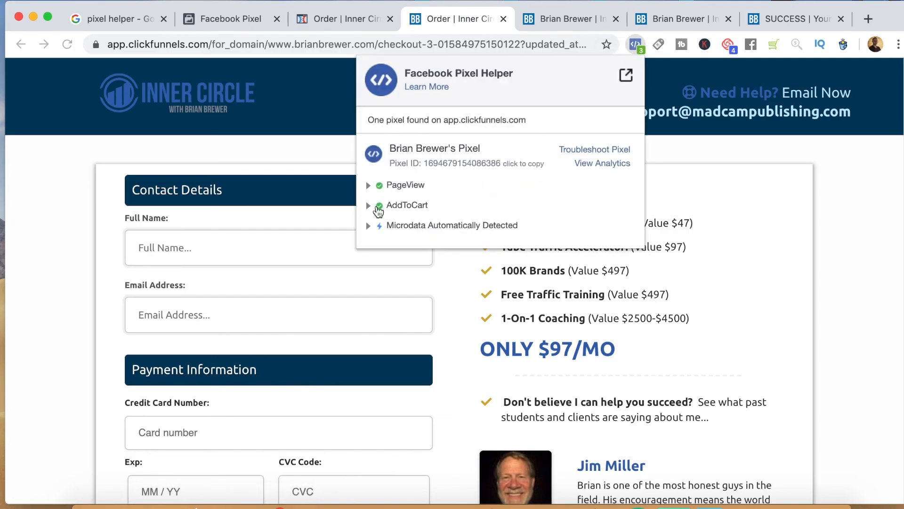
pyautogui.click(226, 16)
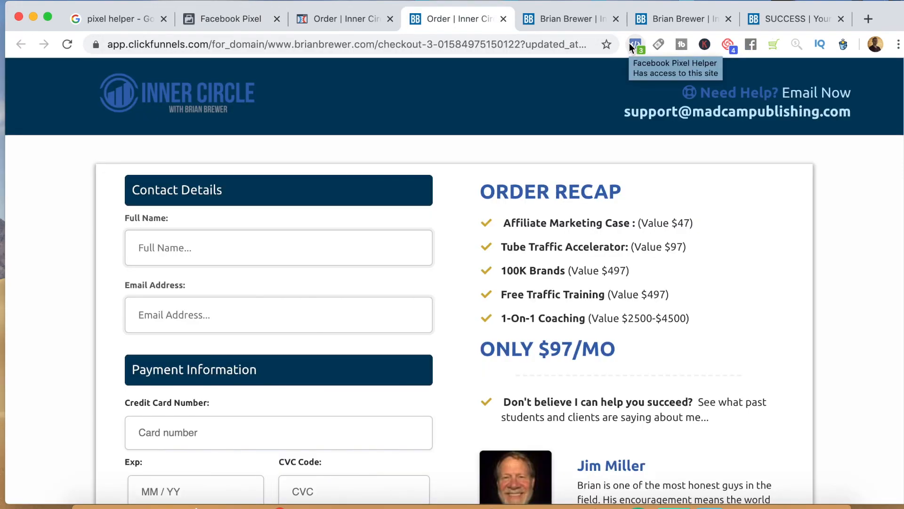
pyautogui.click(357, 19)
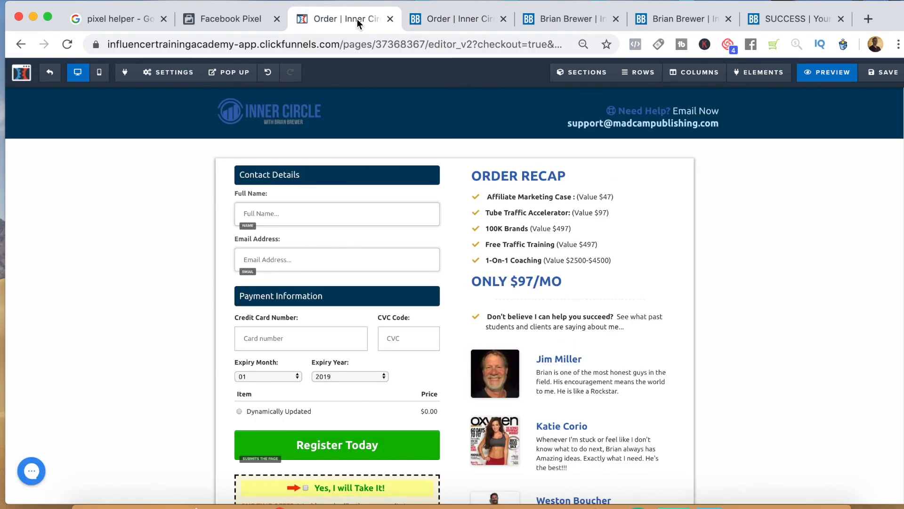